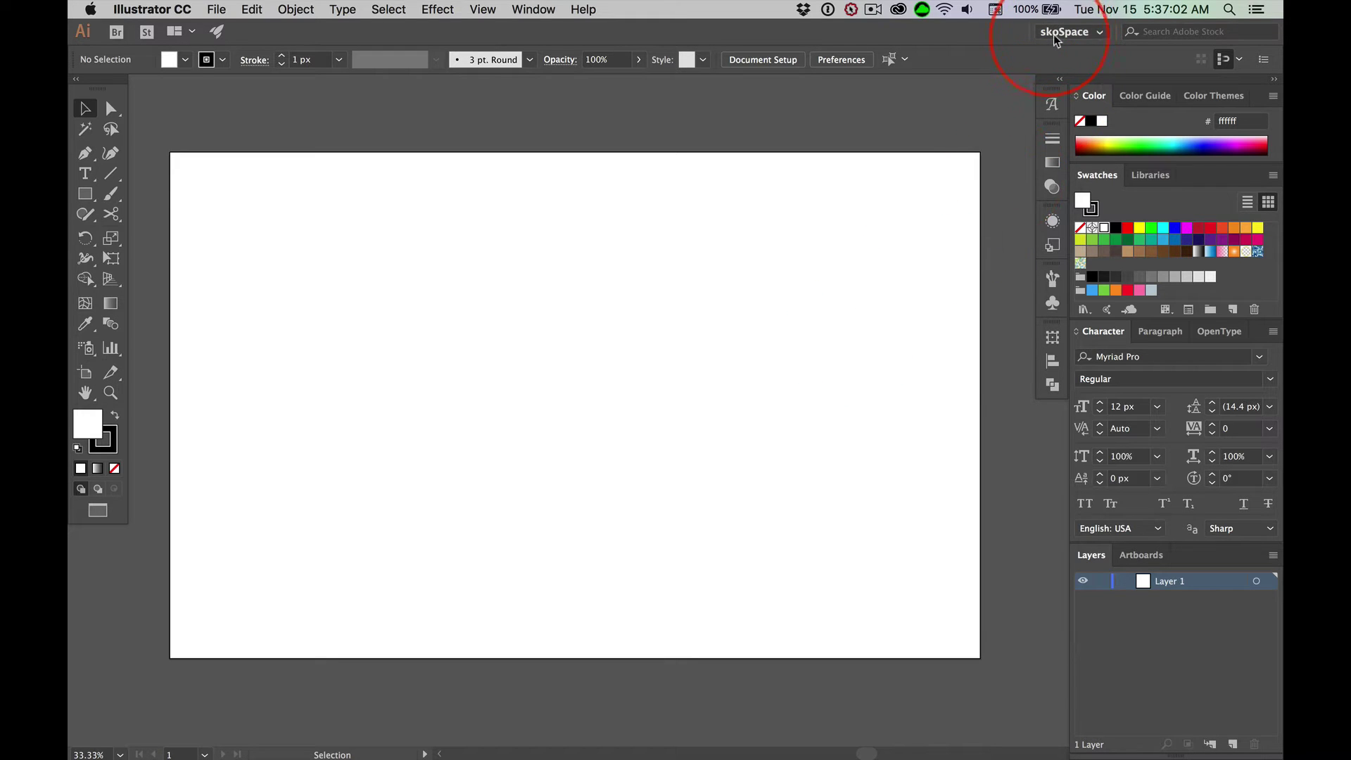
Set the fill colour to solid black and the stroke to None.
left_click(1072, 33)
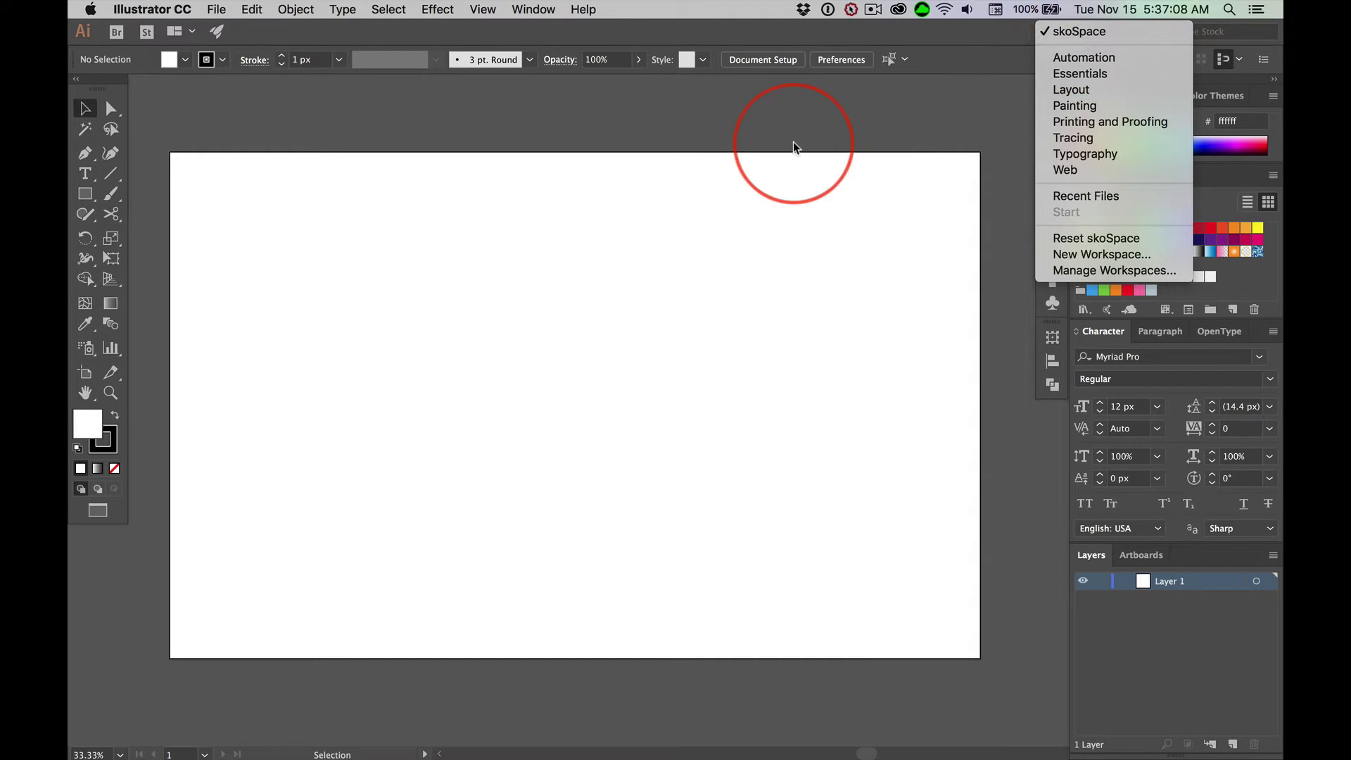
left_click(796, 119)
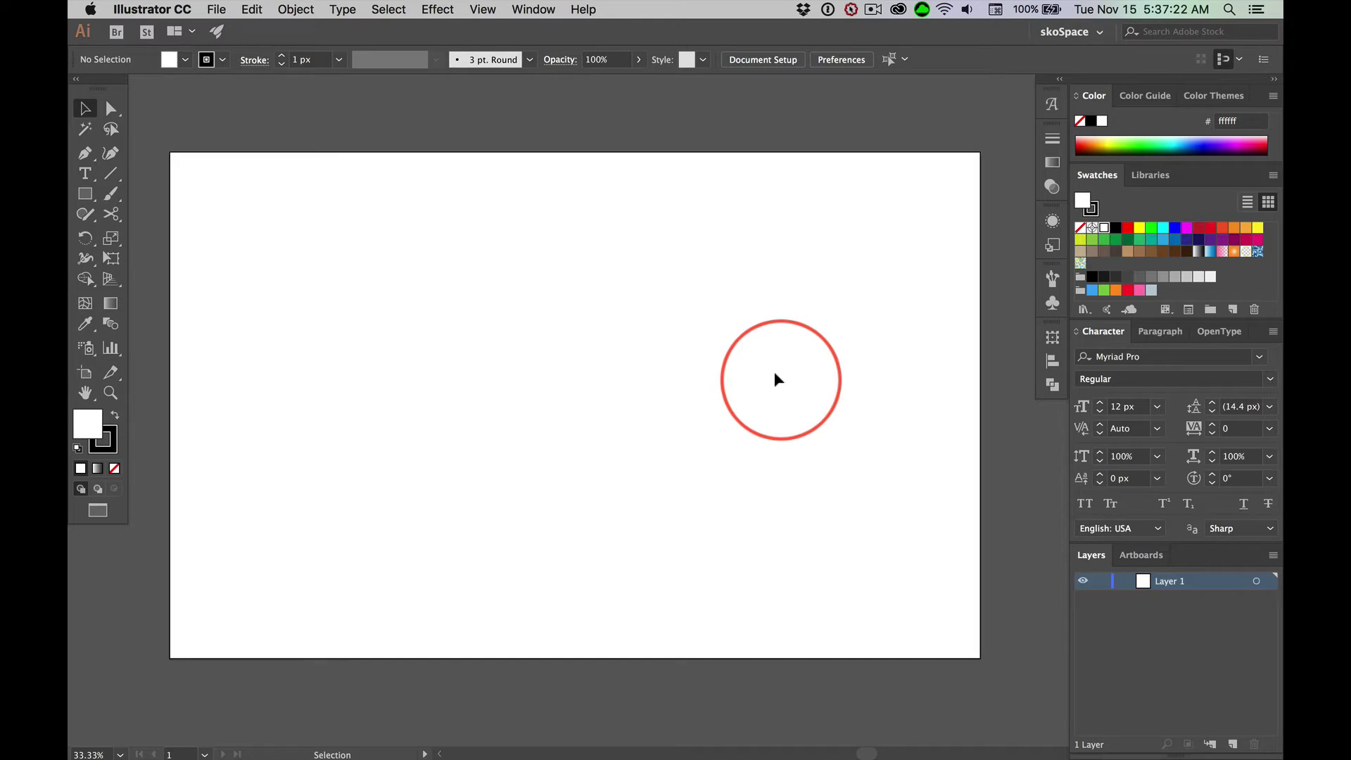
left_click(116, 415)
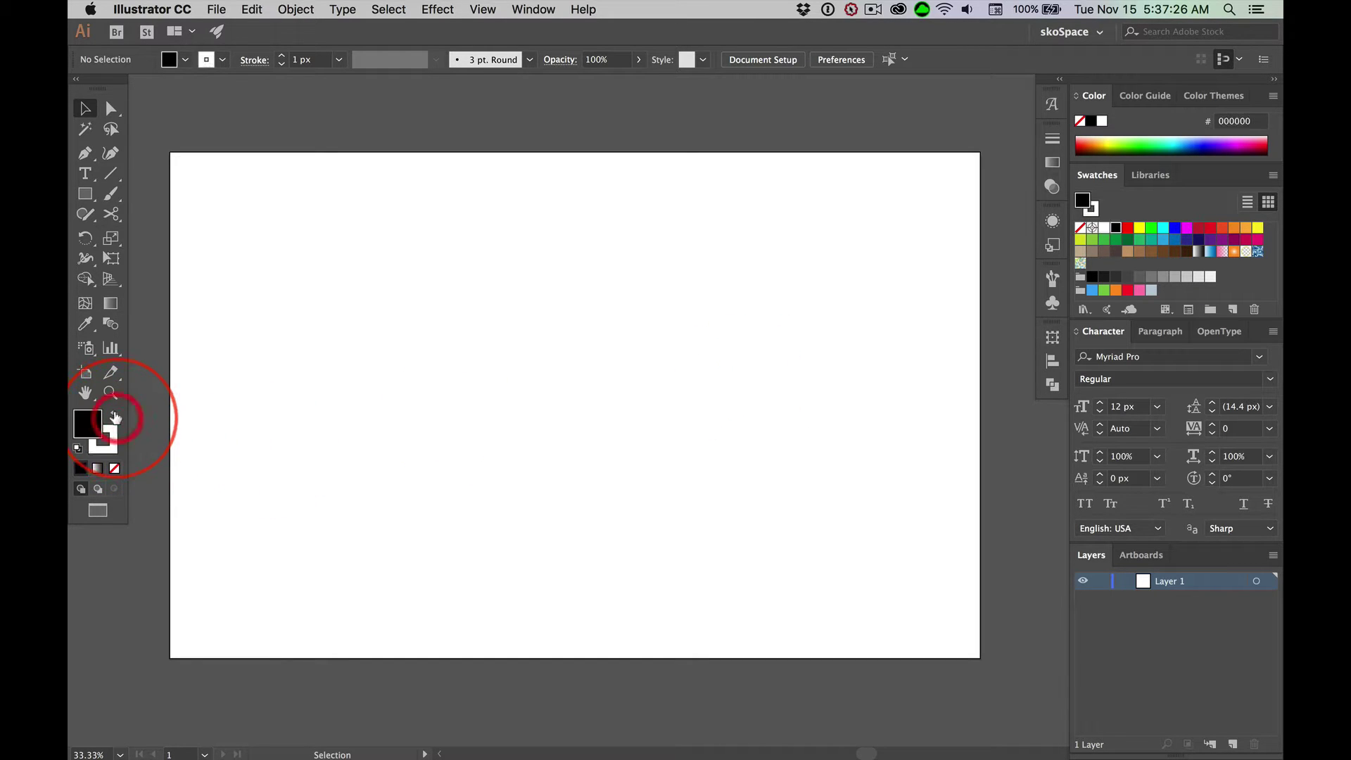
left_click(109, 442)
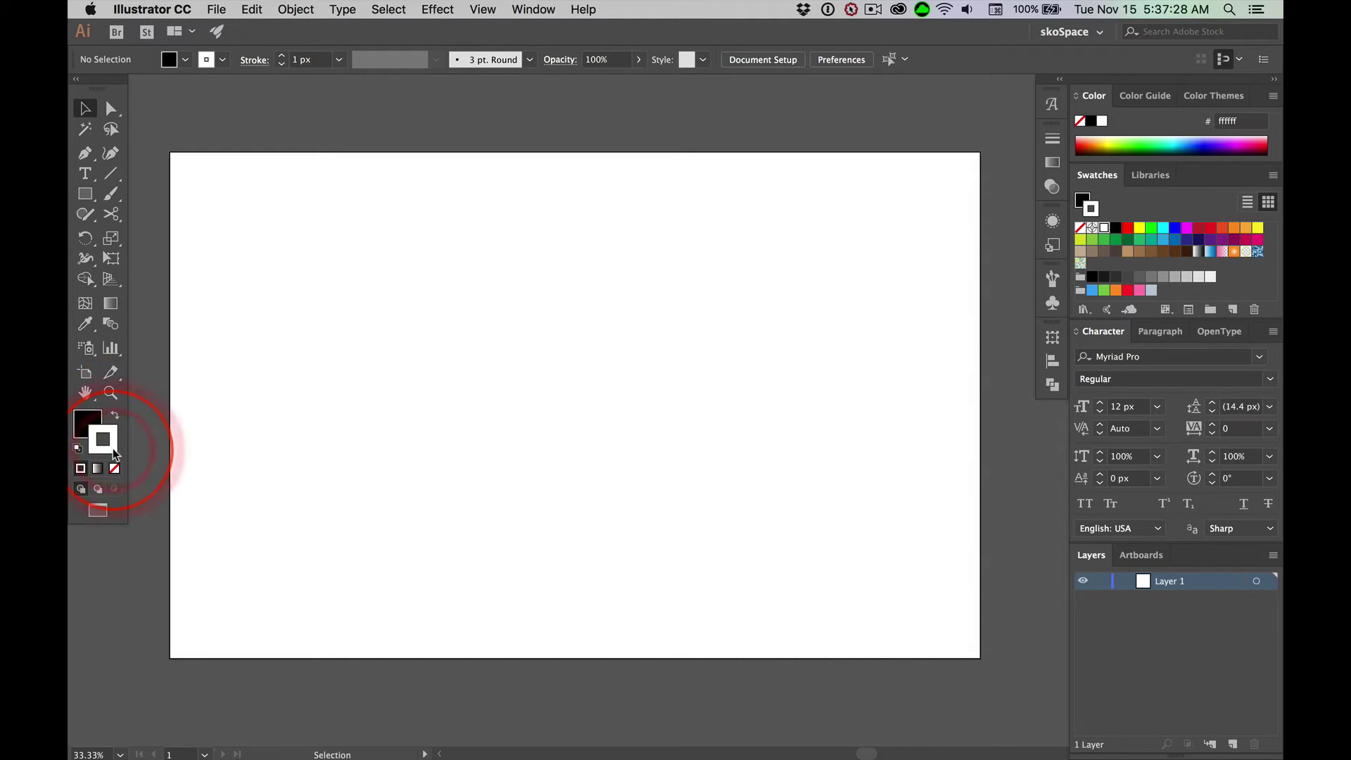
left_click(114, 469)
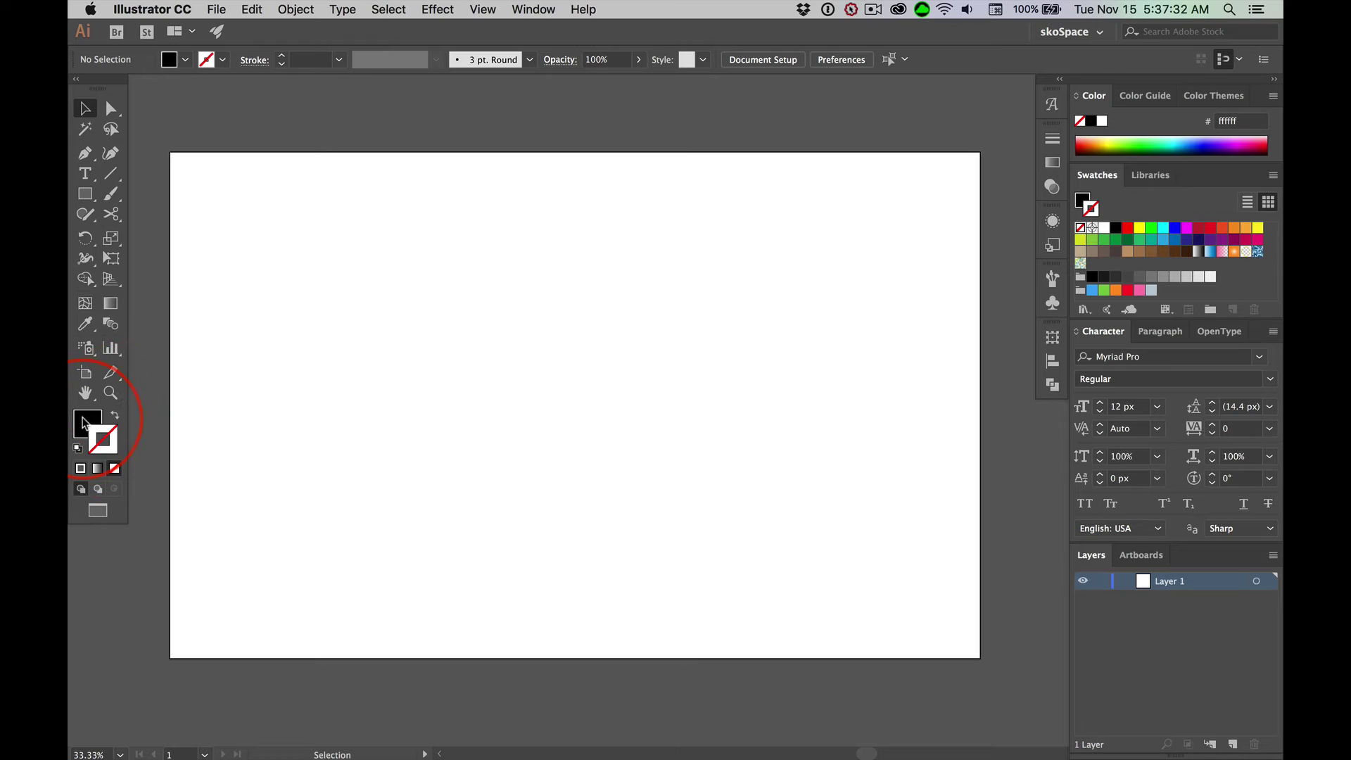
Draw a black square on the artboard's left and drag a copy toward the top centre.
left_click(85, 193)
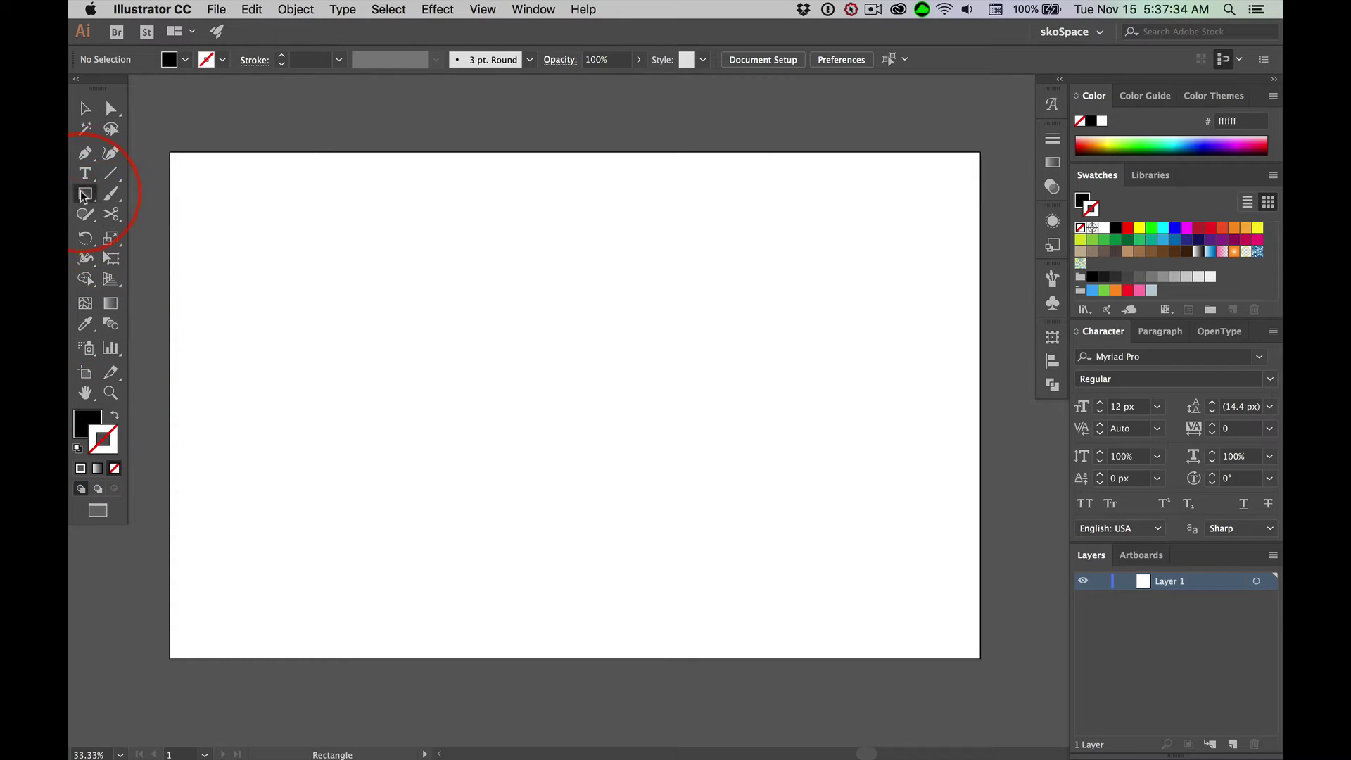
left_click_drag(245, 310, 302, 474)
left_click(86, 108)
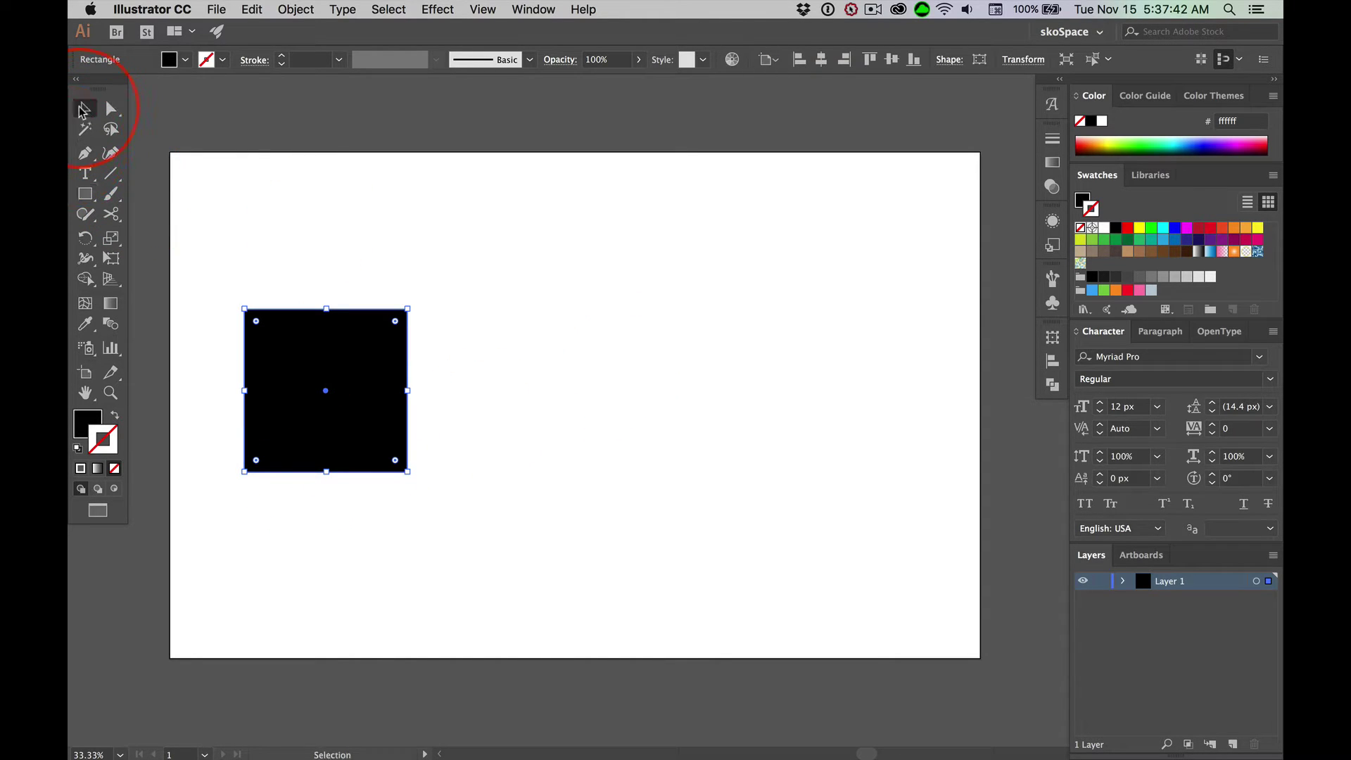
mouse_move(356, 431)
left_mouse_down()
mouse_move(571, 331)
mouse_move(579, 314)
mouse_move(930, 590)
left_mouse_up()
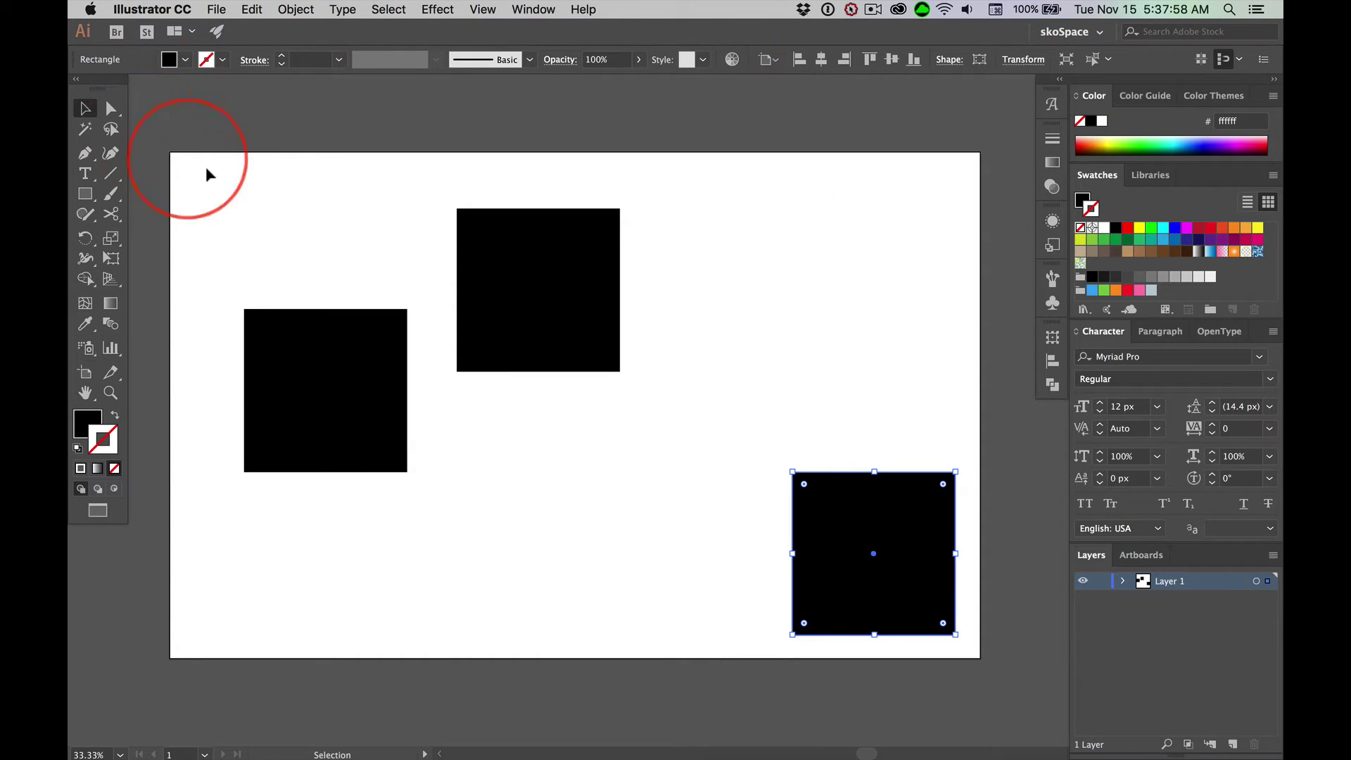
Select all three squares with Cmd+A and bring up the Window menu.
mouse_move(192, 182)
left_mouse_down()
mouse_move(896, 497)
mouse_move(957, 497)
left_mouse_up()
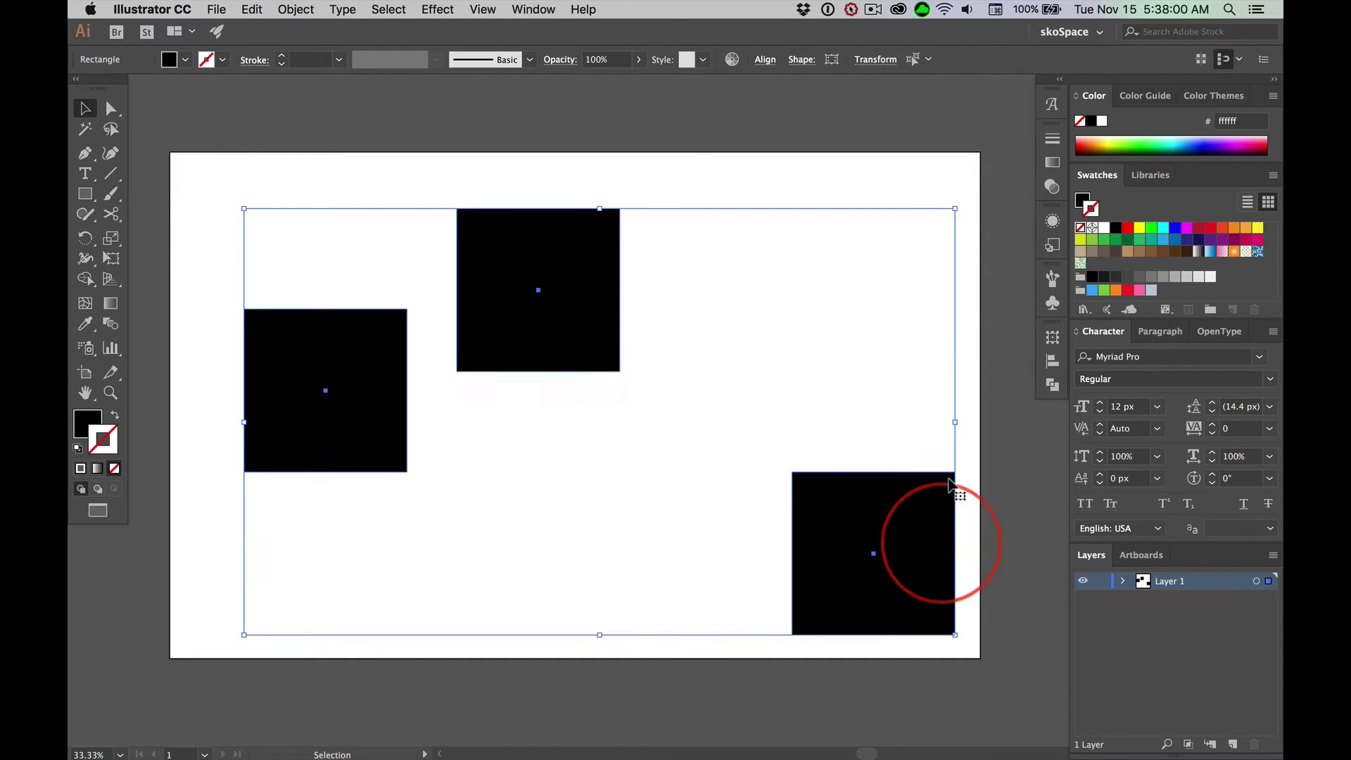
left_click(786, 148)
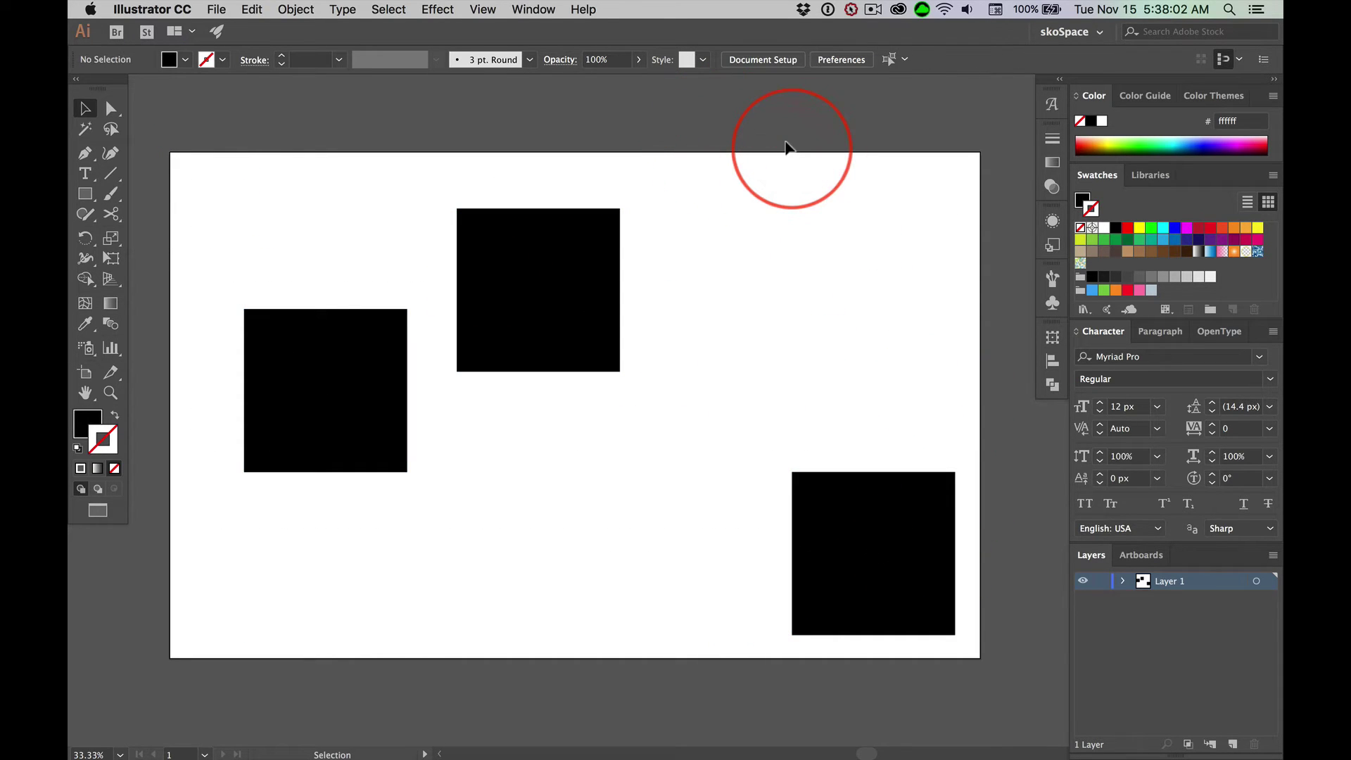
key("super+a")
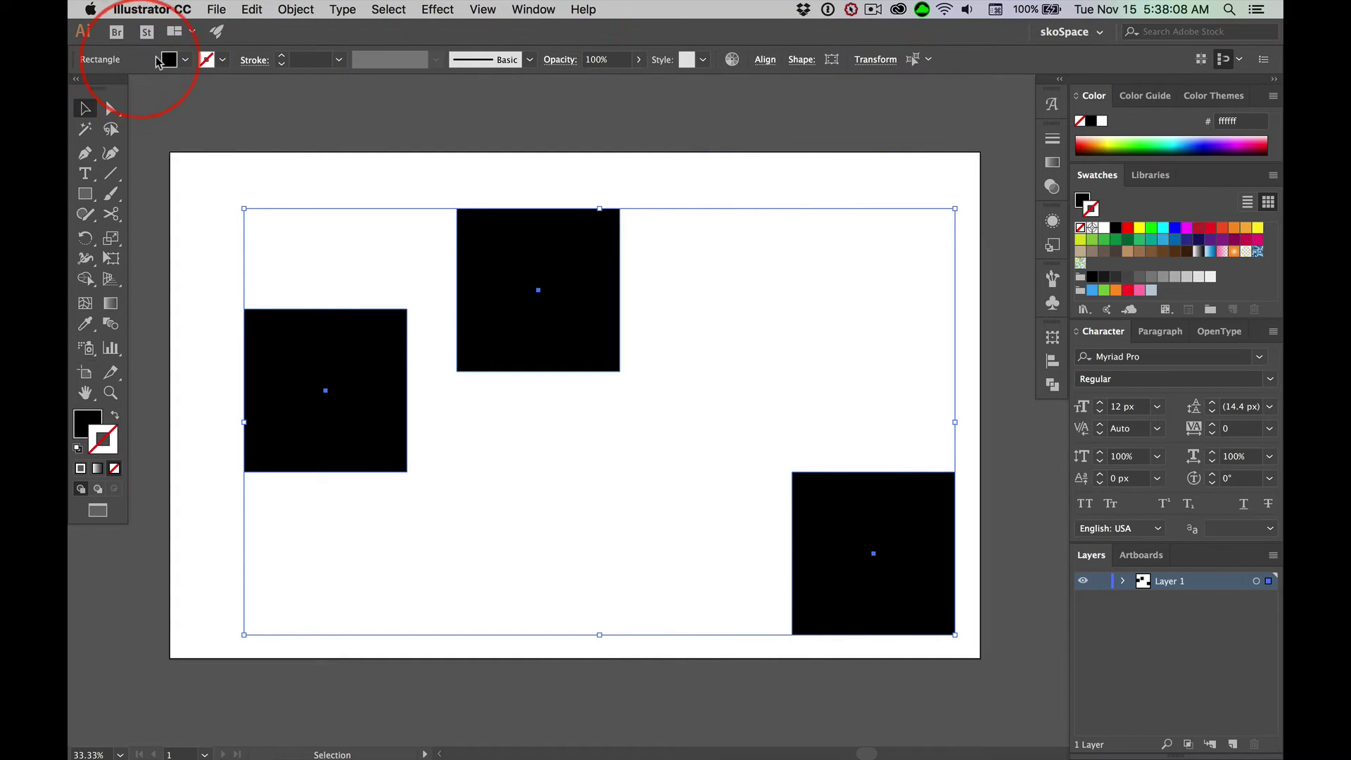
left_click(83, 110)
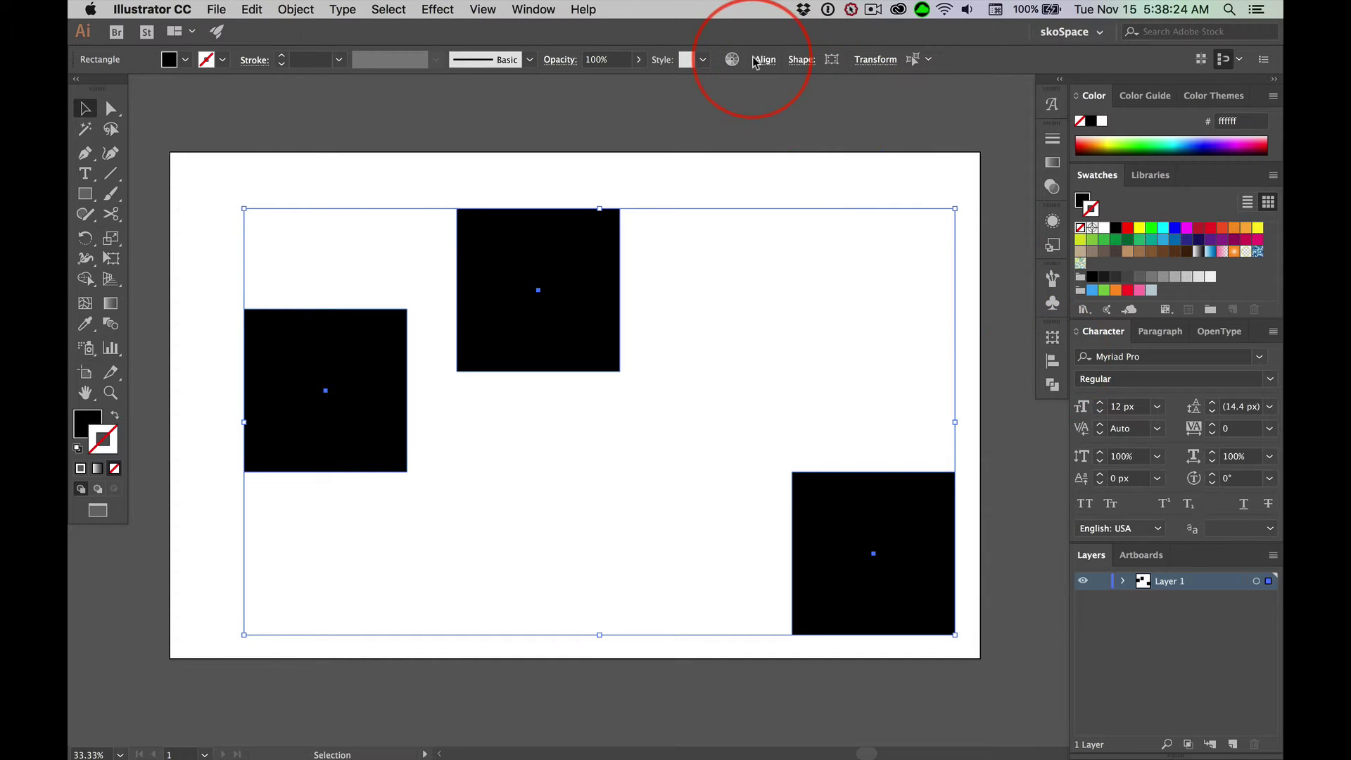
left_click(533, 9)
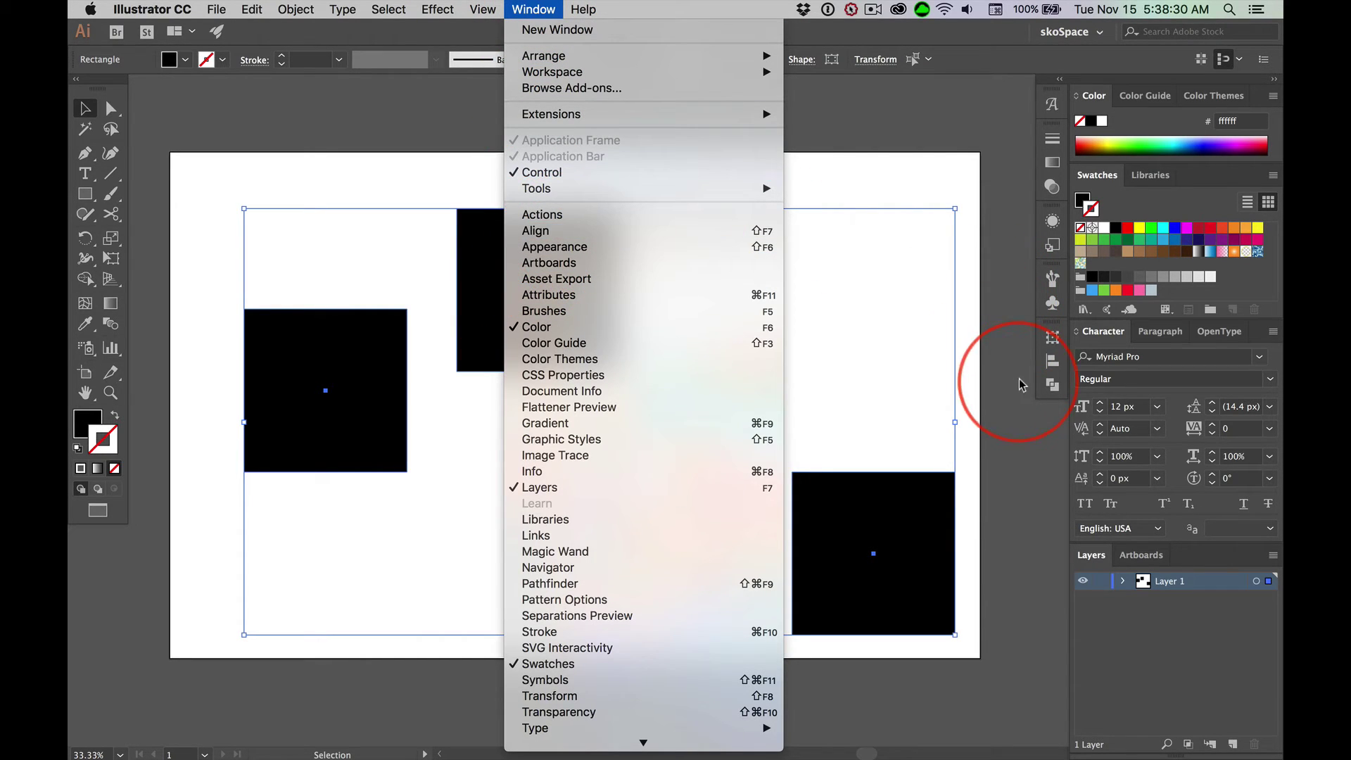
Float the Align panel on its own and collapse the Transform/Pathfinder group.
left_click(1058, 365)
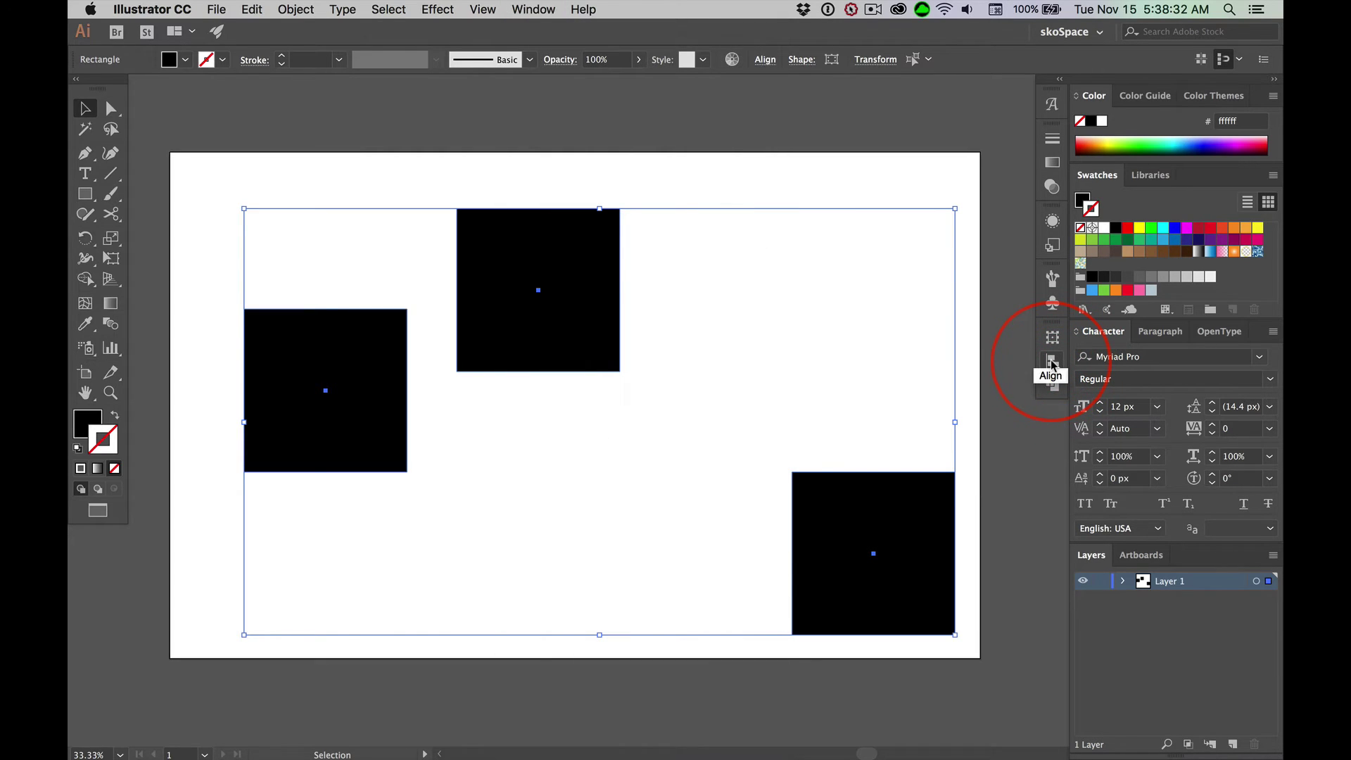
left_click(1053, 362)
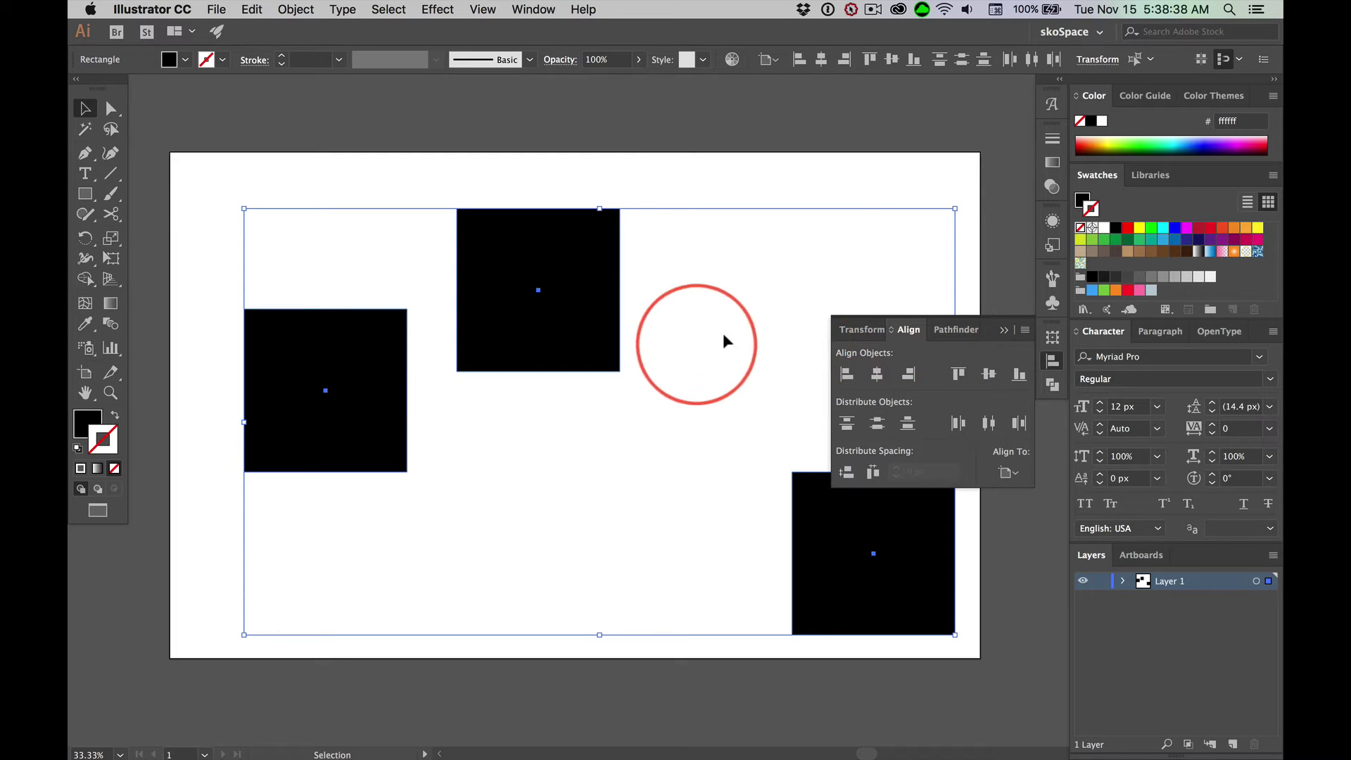
mouse_move(908, 332)
left_mouse_down()
mouse_move(814, 117)
mouse_move(779, 109)
left_mouse_up()
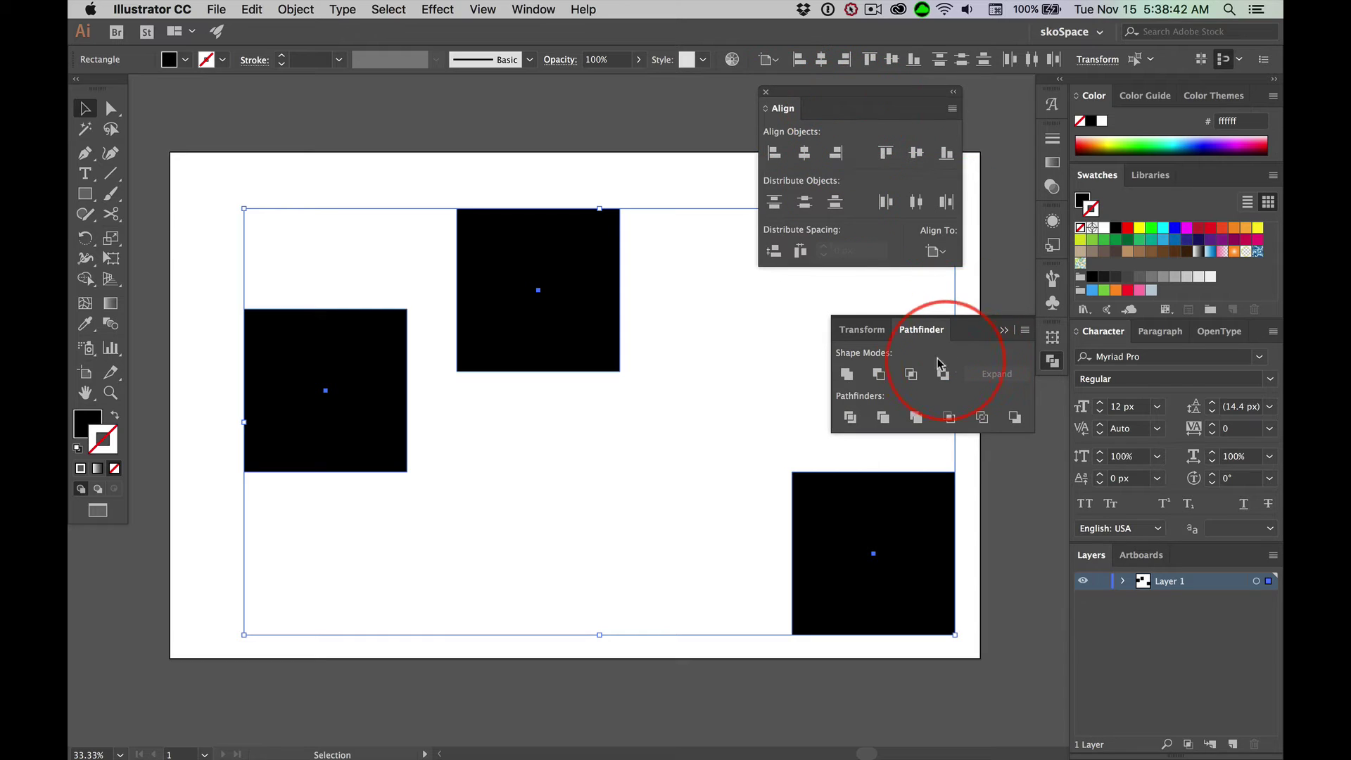
left_click(1011, 334)
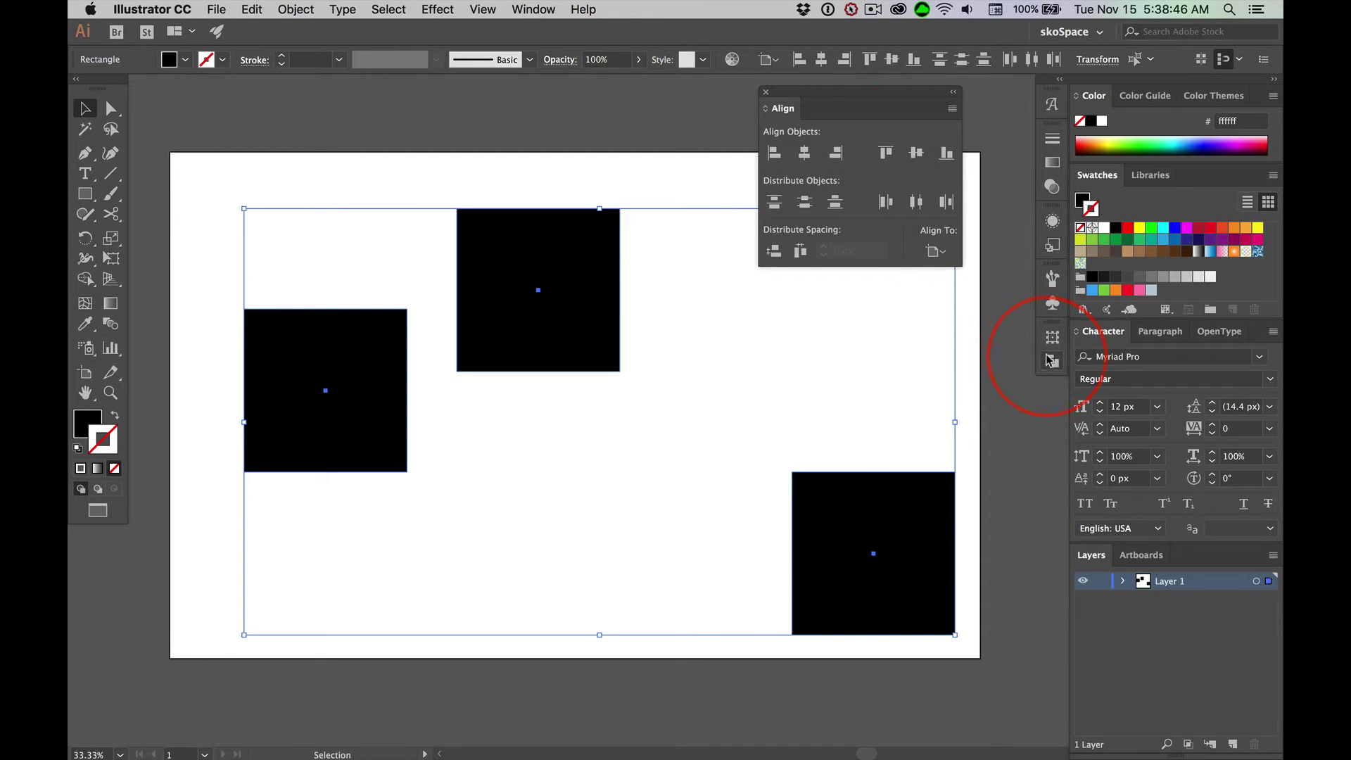
left_click(766, 109)
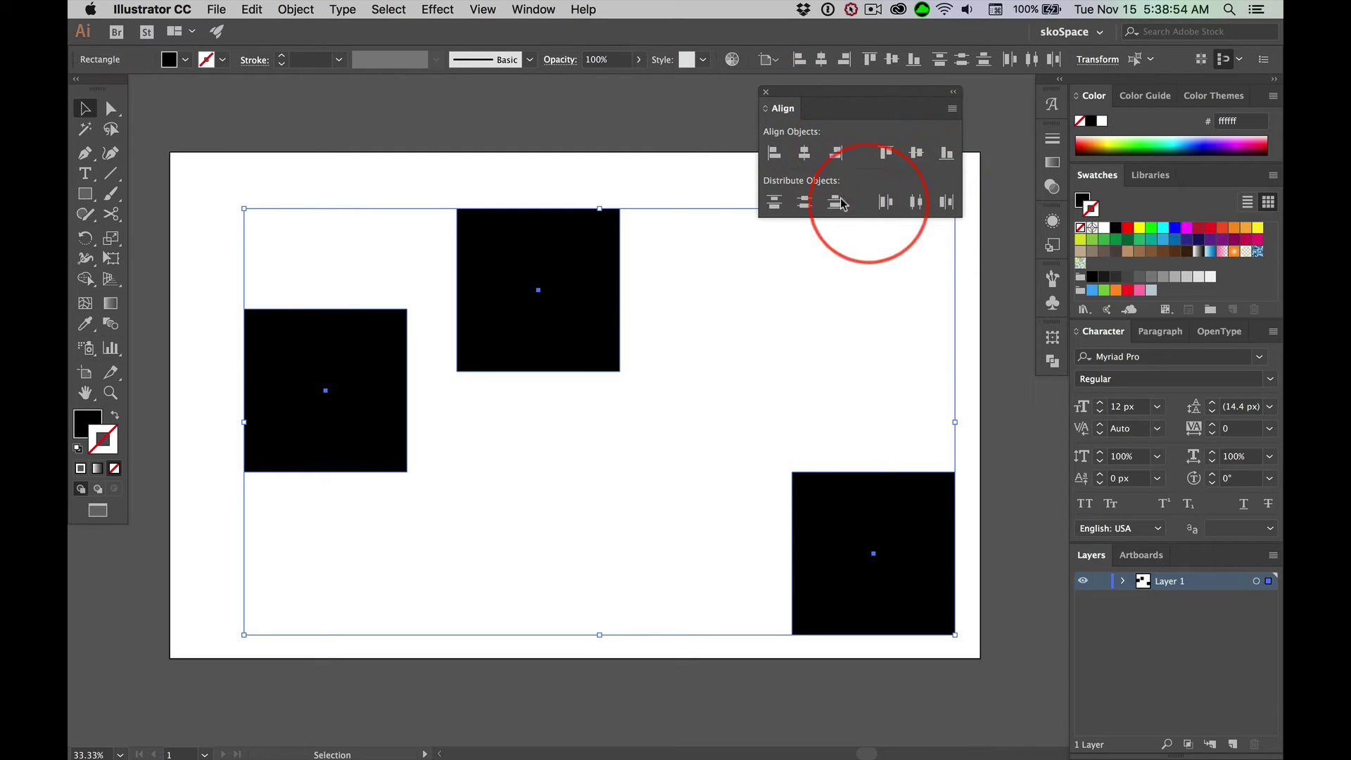
left_click(765, 110)
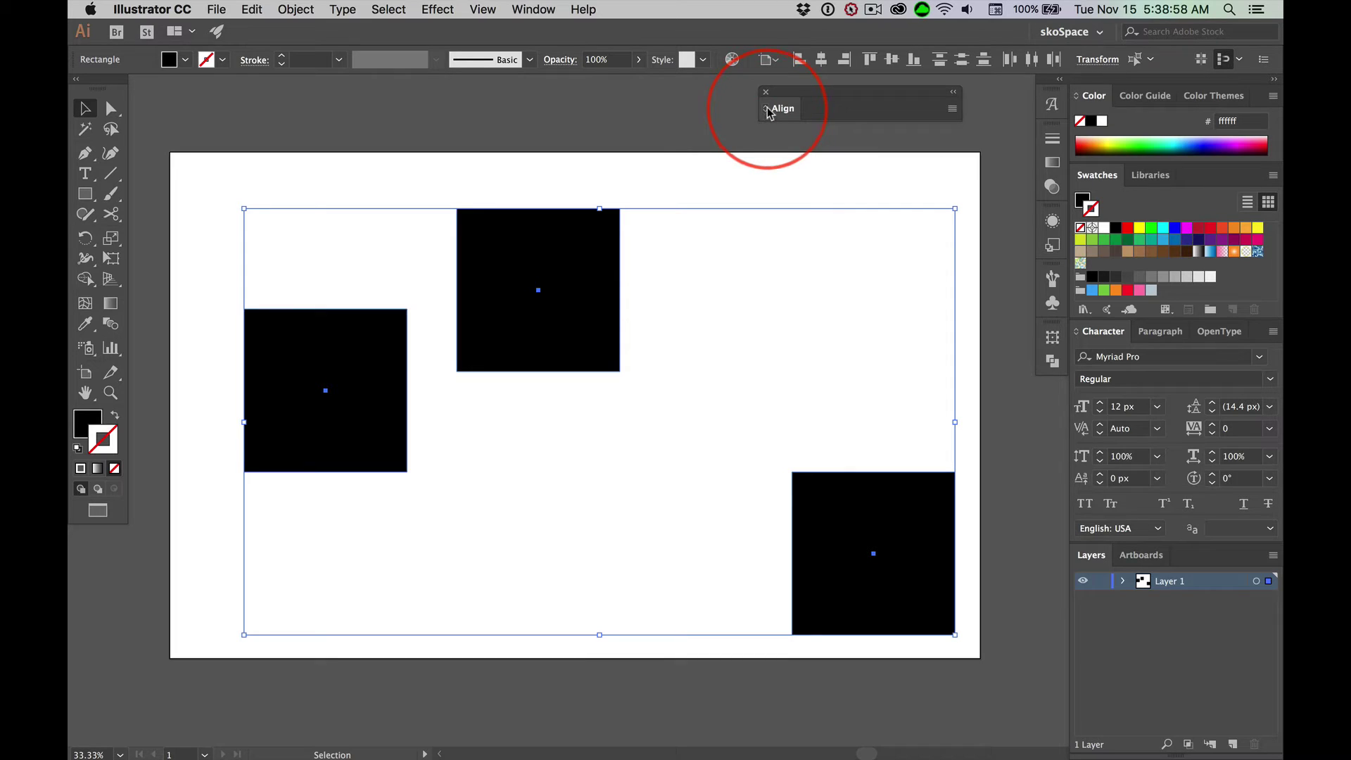
left_click(766, 110)
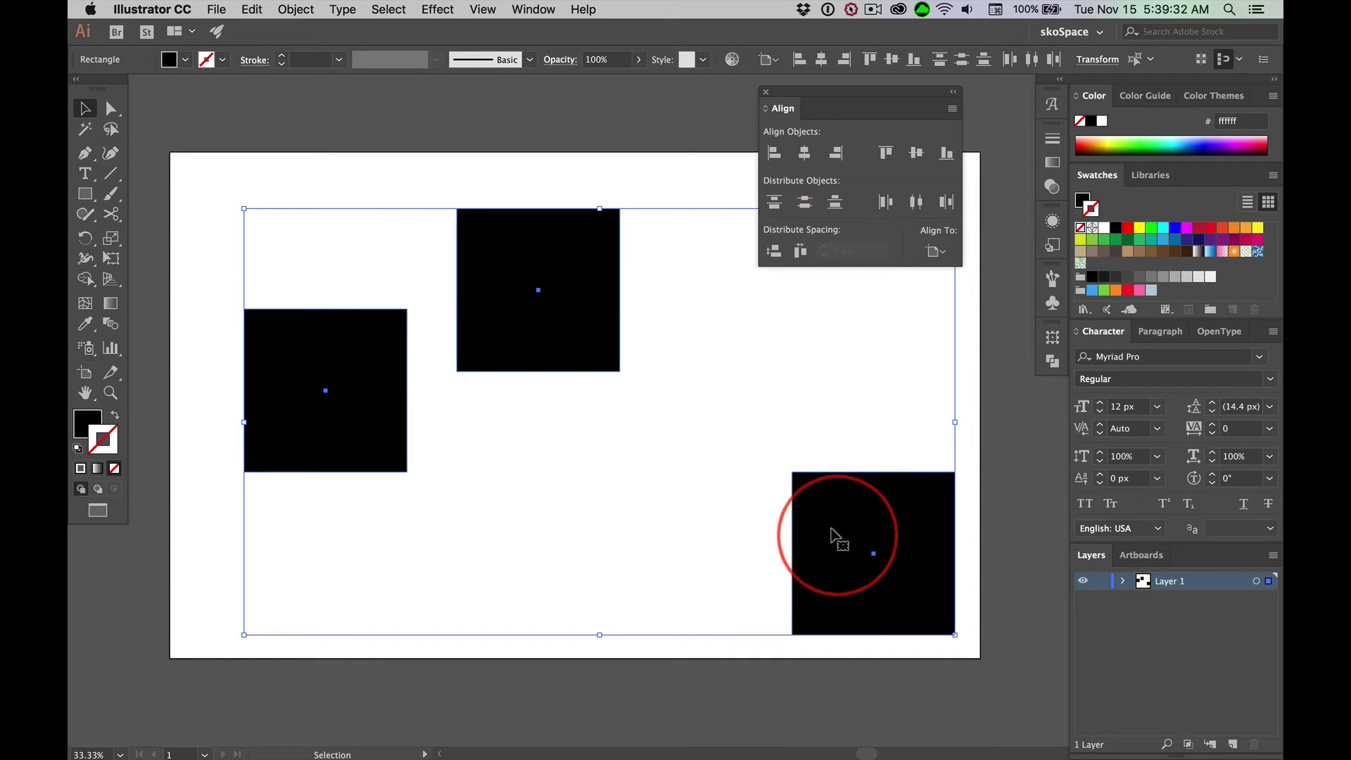
Set Align To to Align to Selection and bottom-align the three squares.
left_click(947, 155)
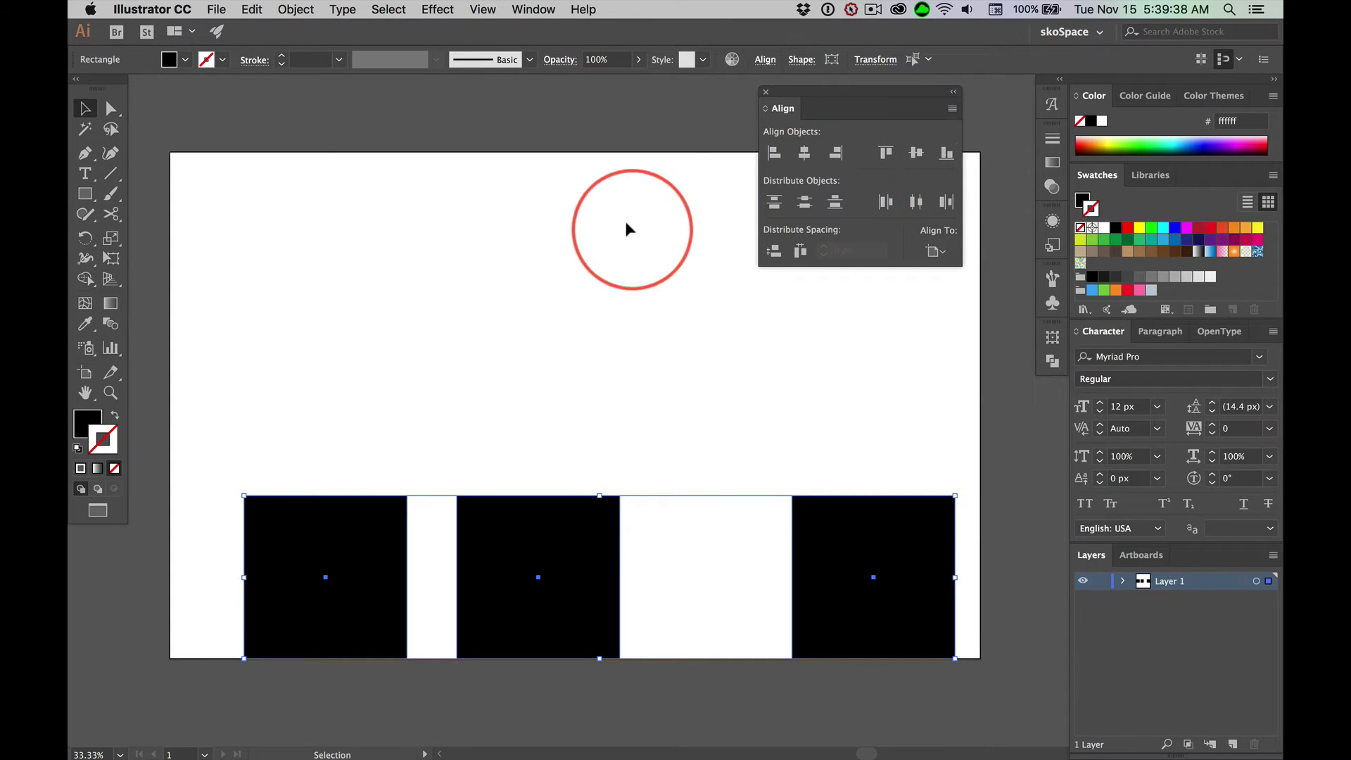
key("super+z")
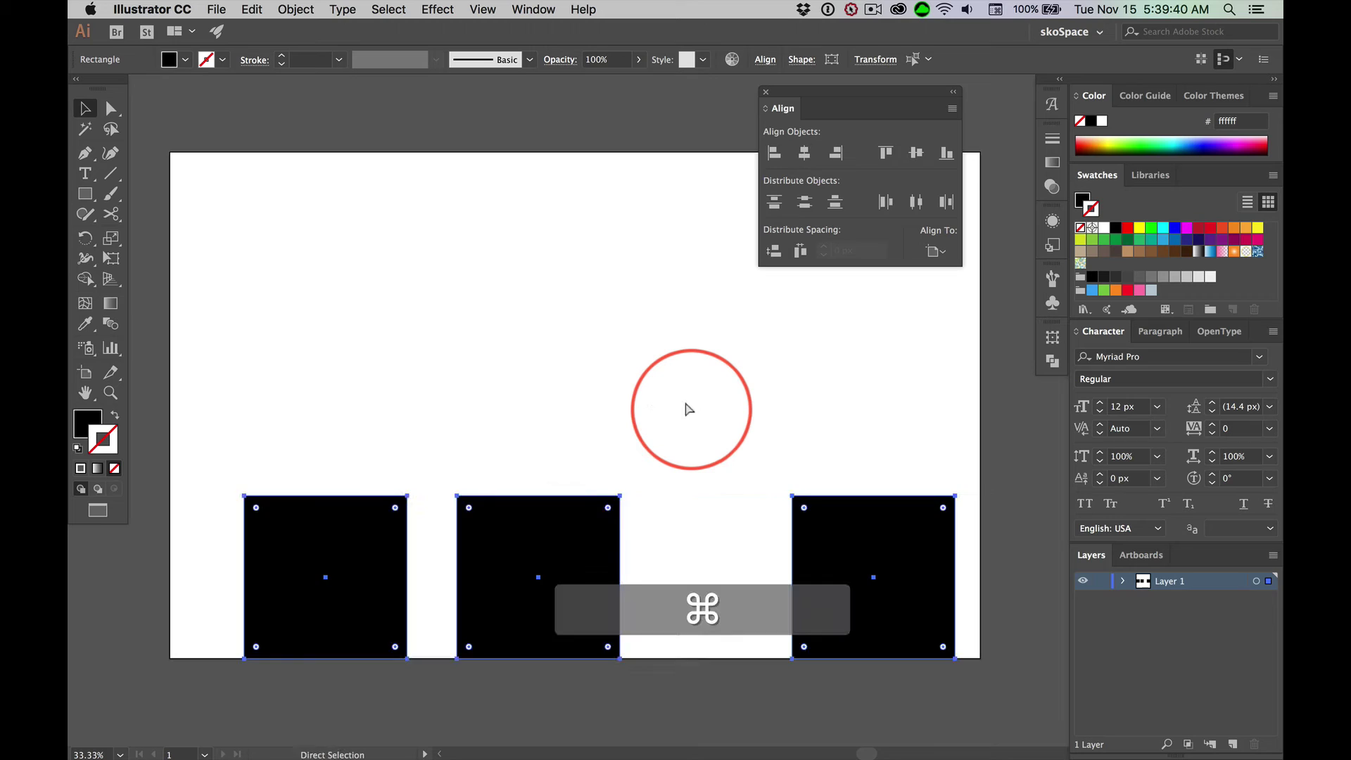
left_click(943, 252)
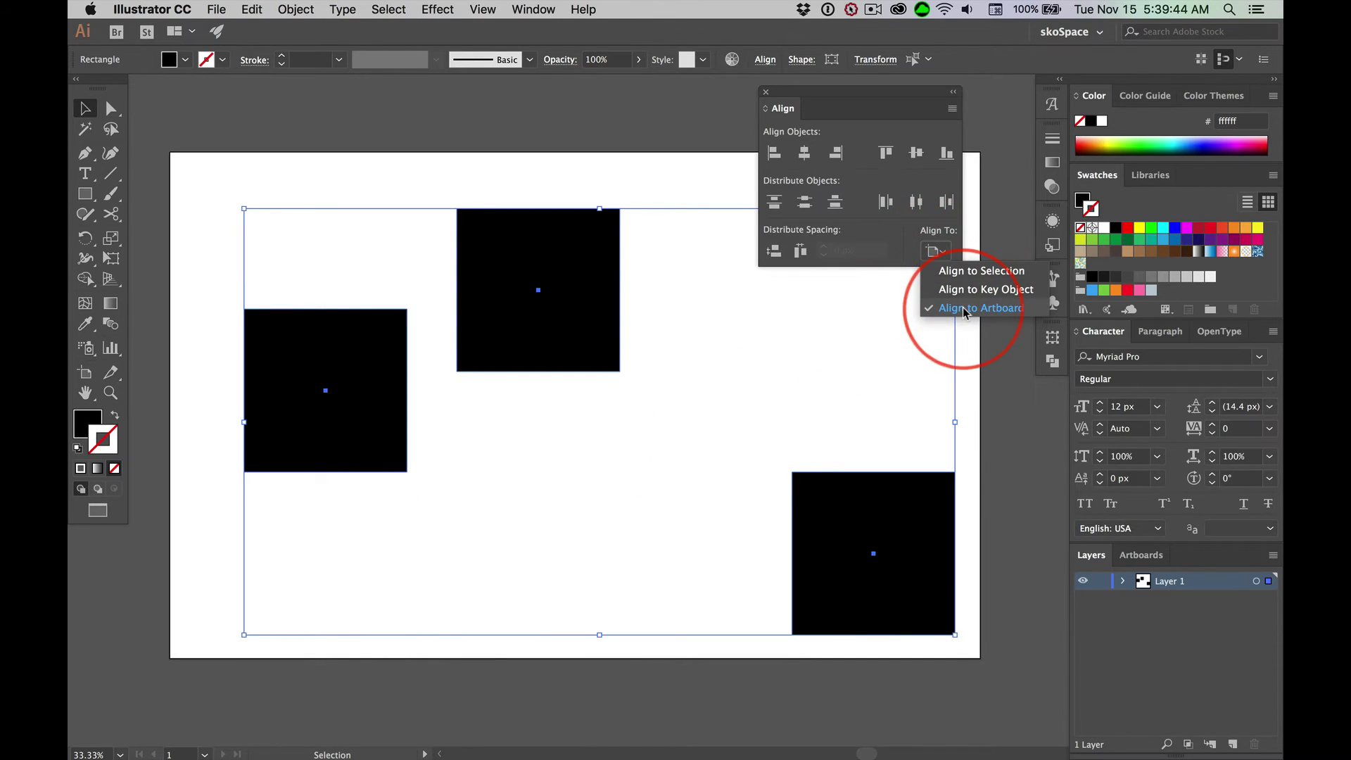
left_click(978, 270)
left_click(936, 252)
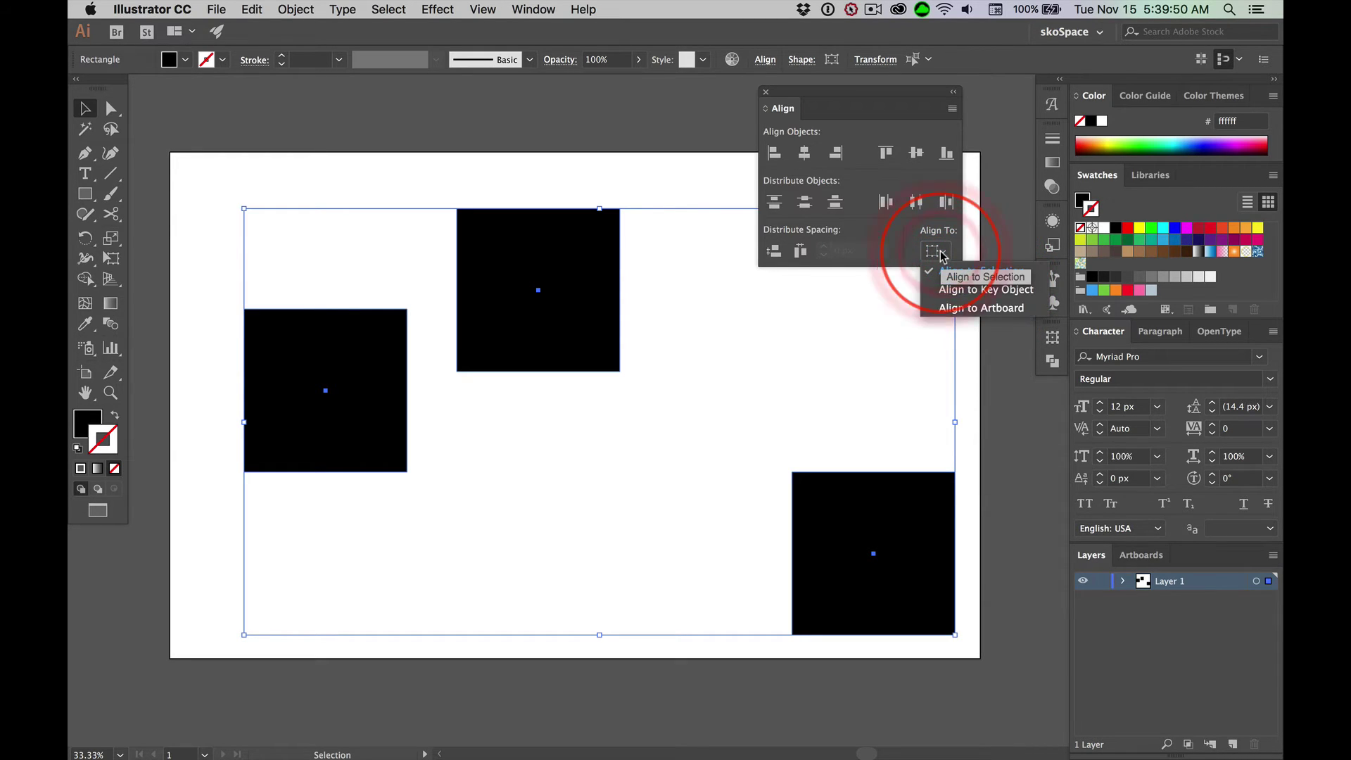
left_click(940, 256)
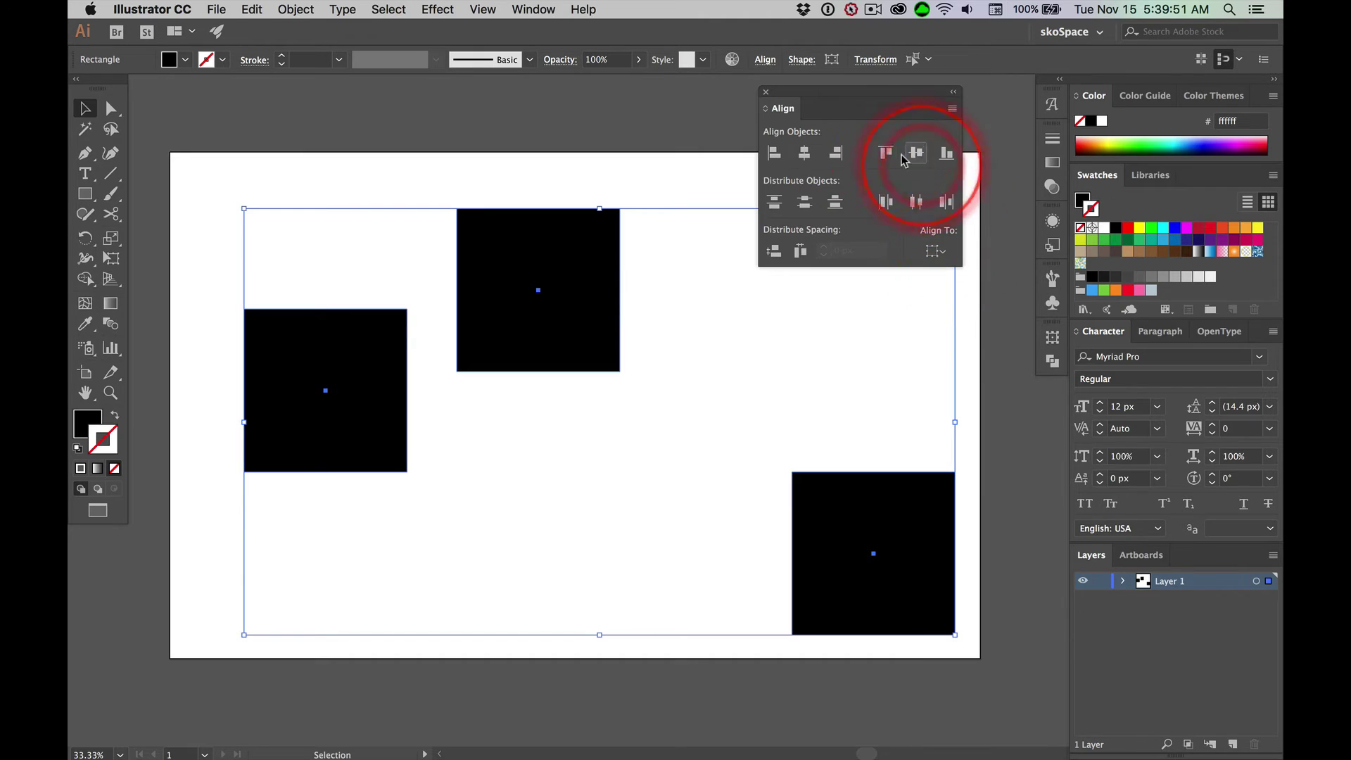
left_click(947, 156)
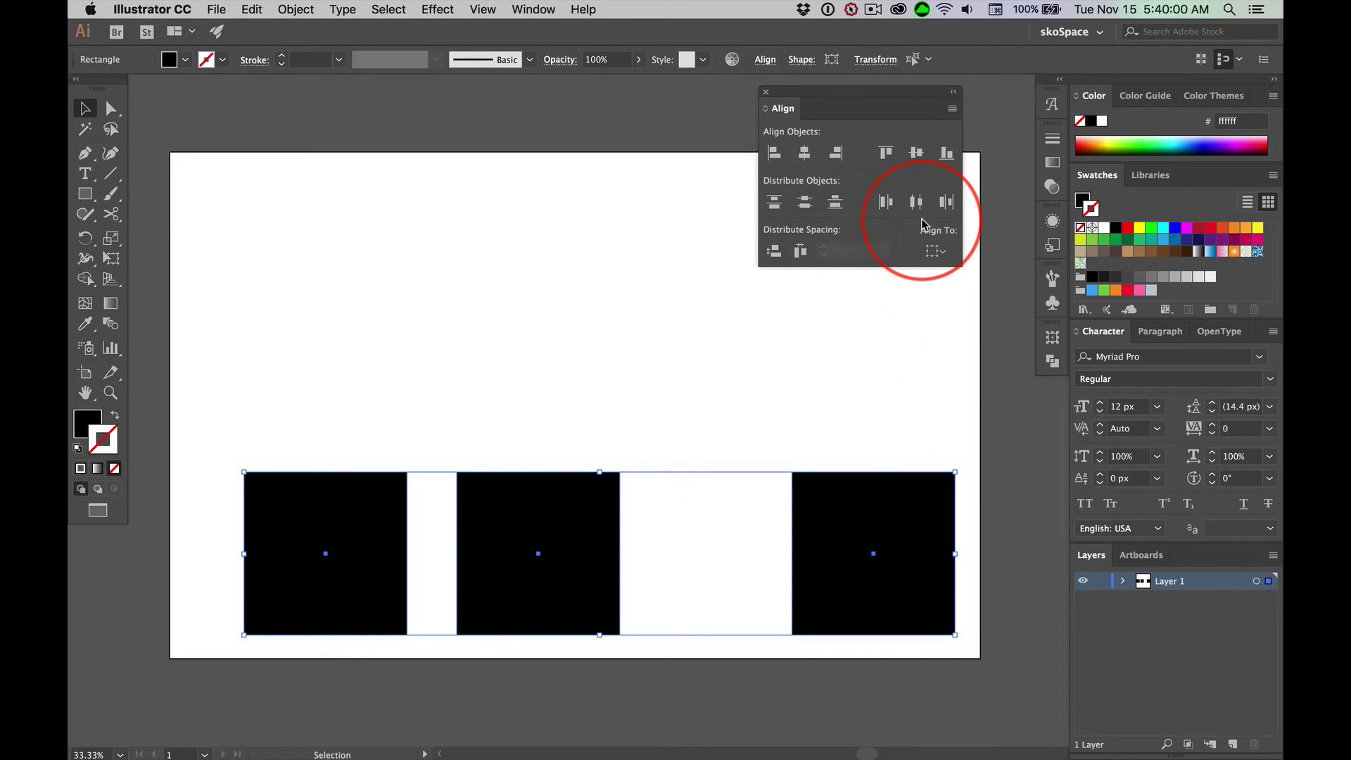
key("super")
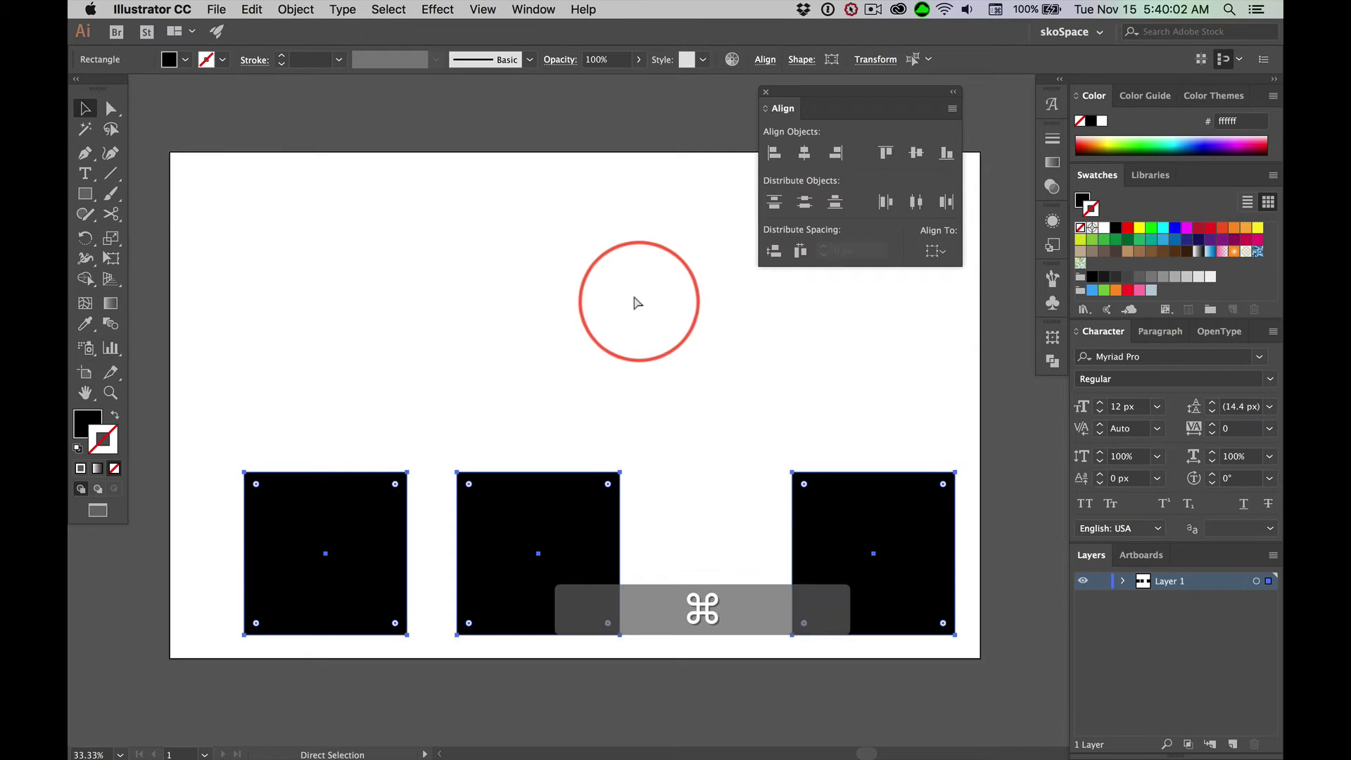
Undo, then bottom-align the squares using the left square as key object.
key("super+z")
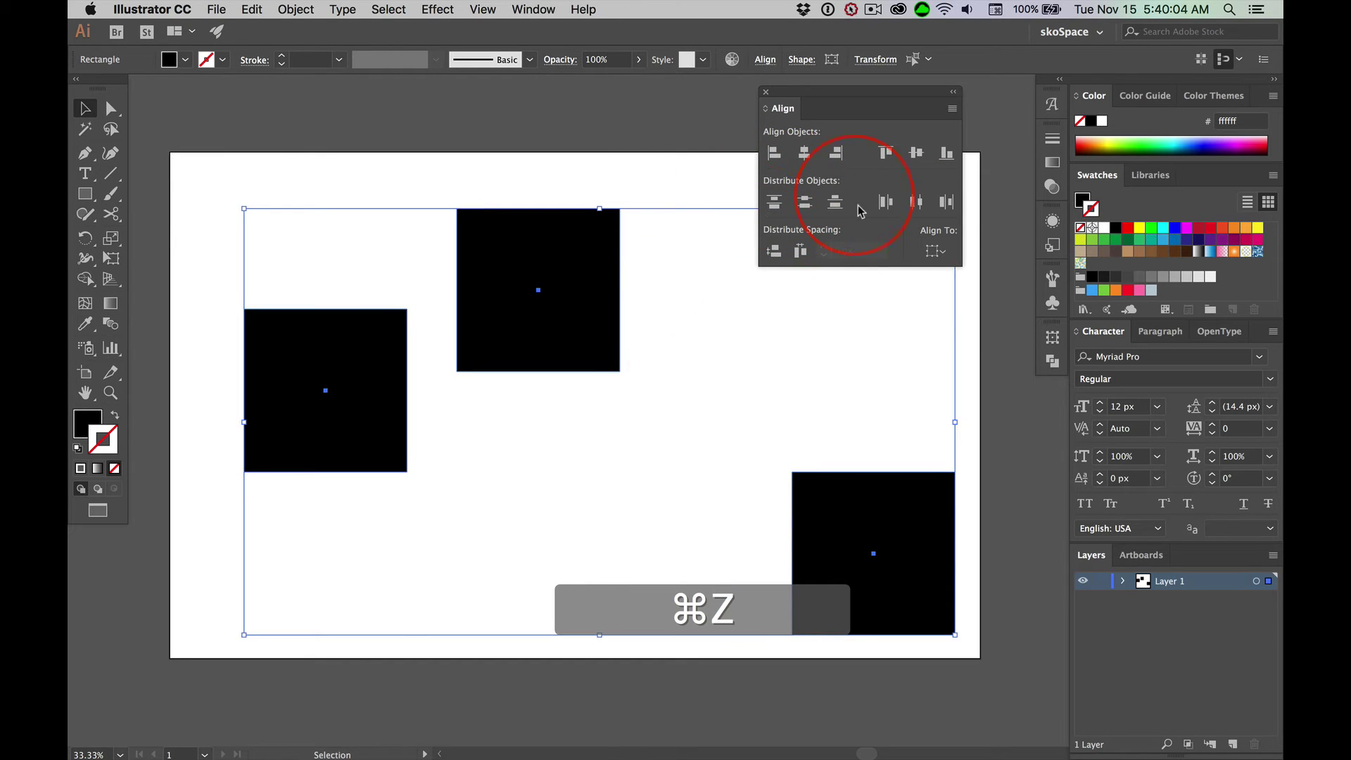
left_click(935, 250)
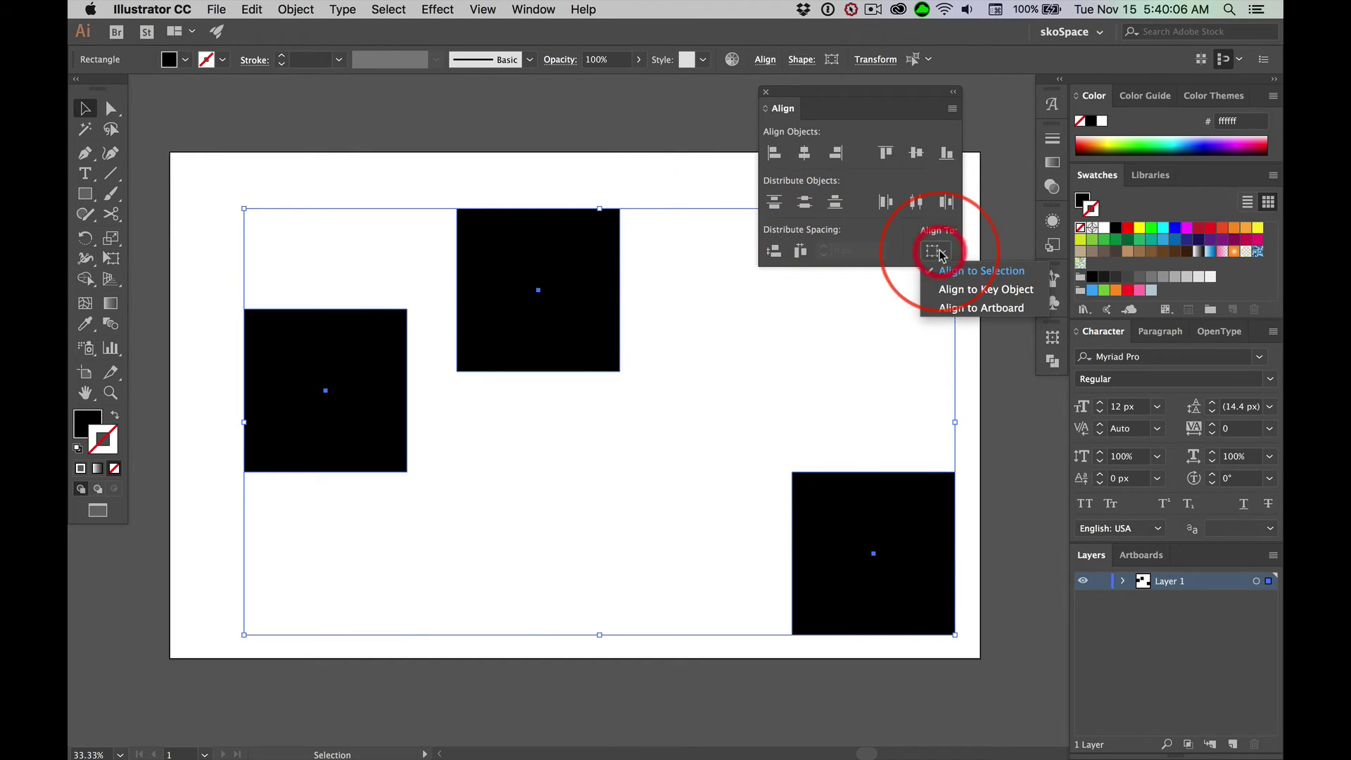
left_click(954, 290)
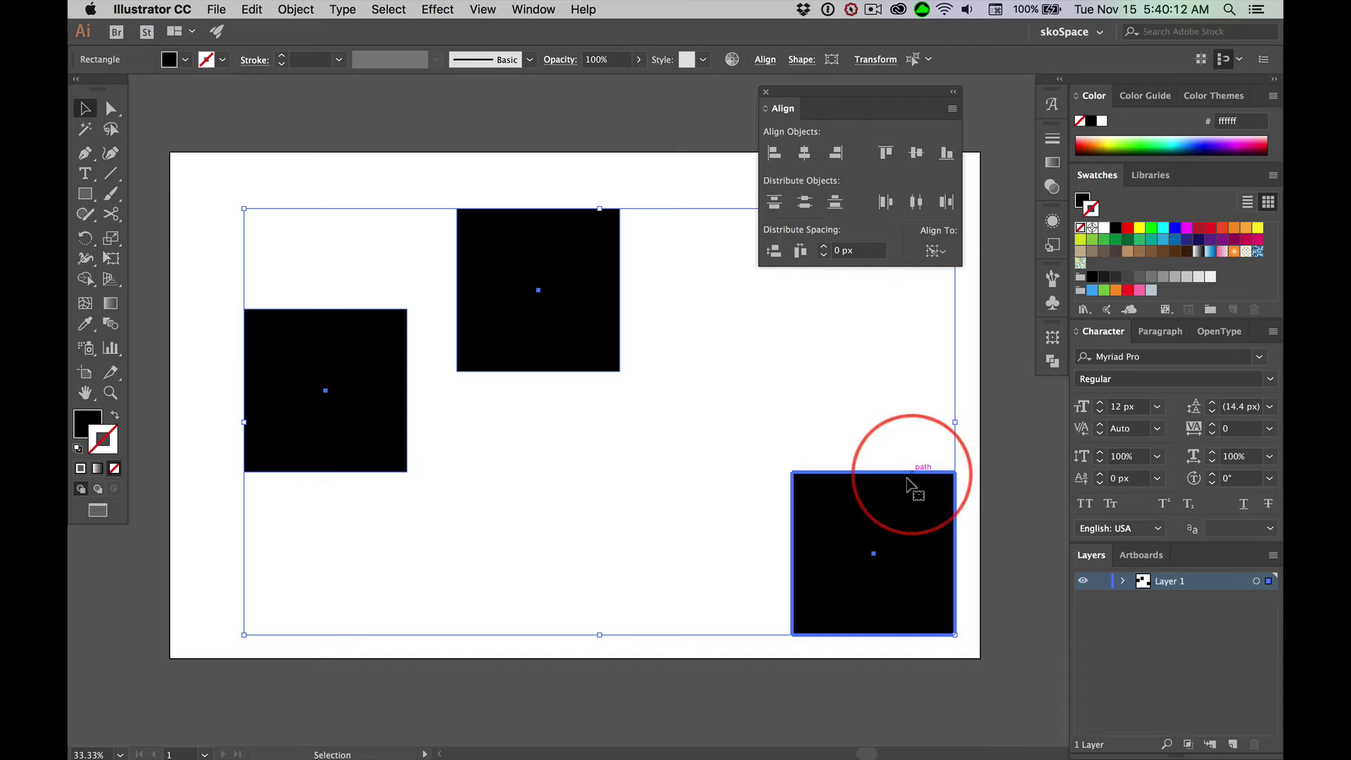
left_click(561, 242)
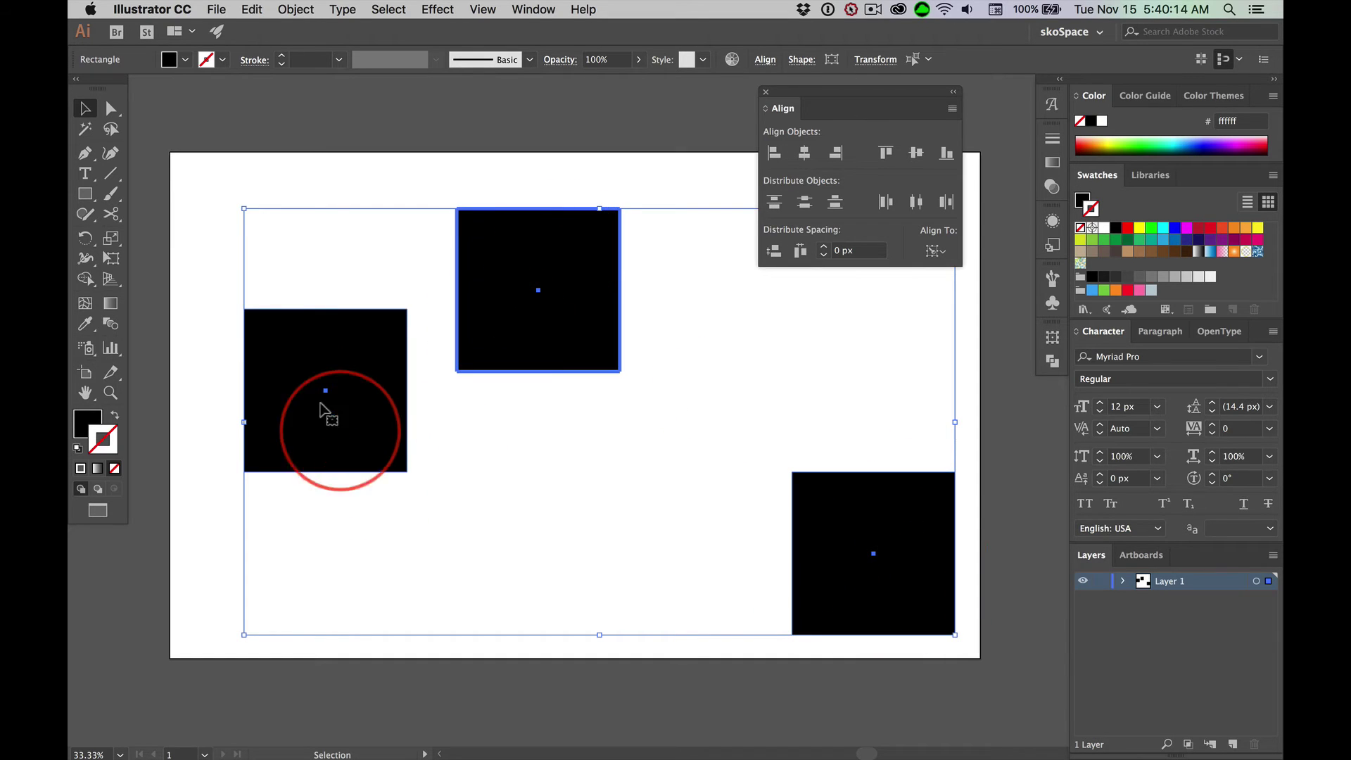
left_click(320, 359)
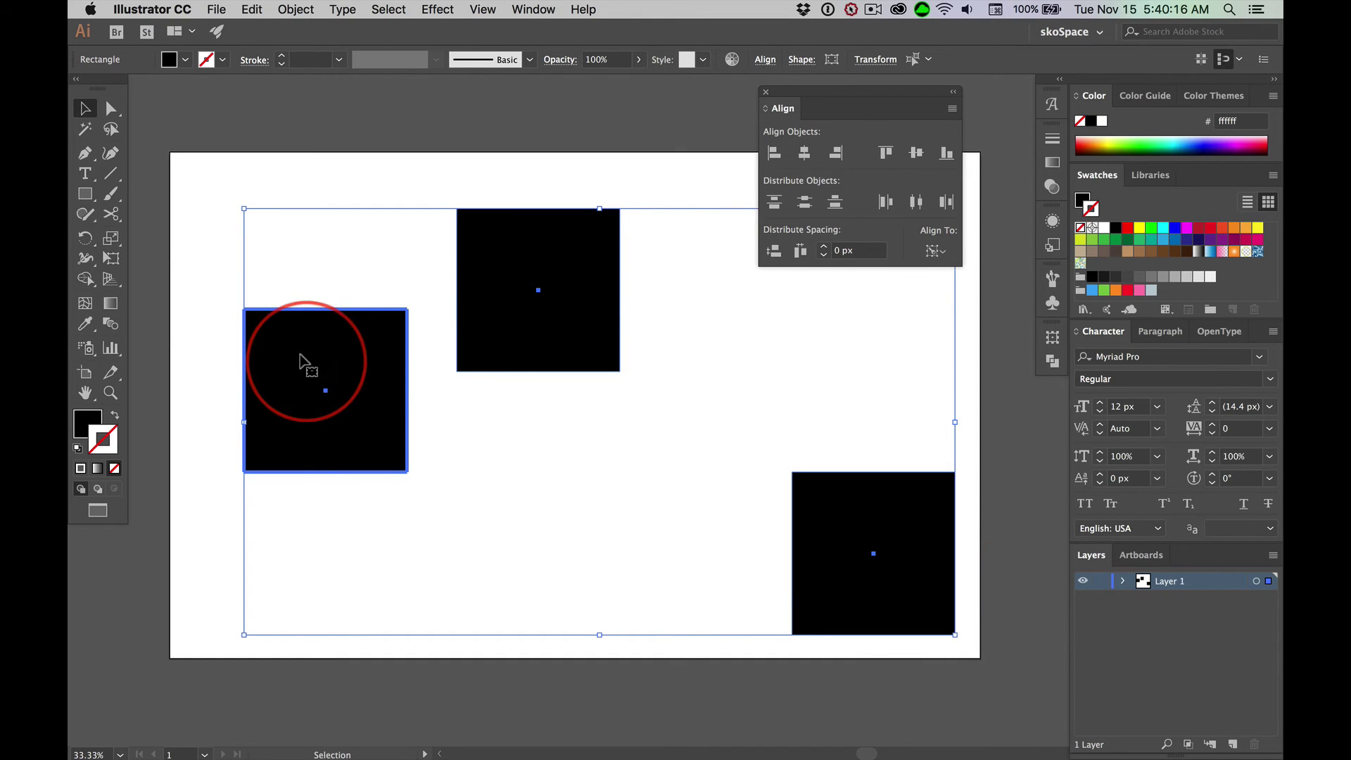
left_click(946, 156)
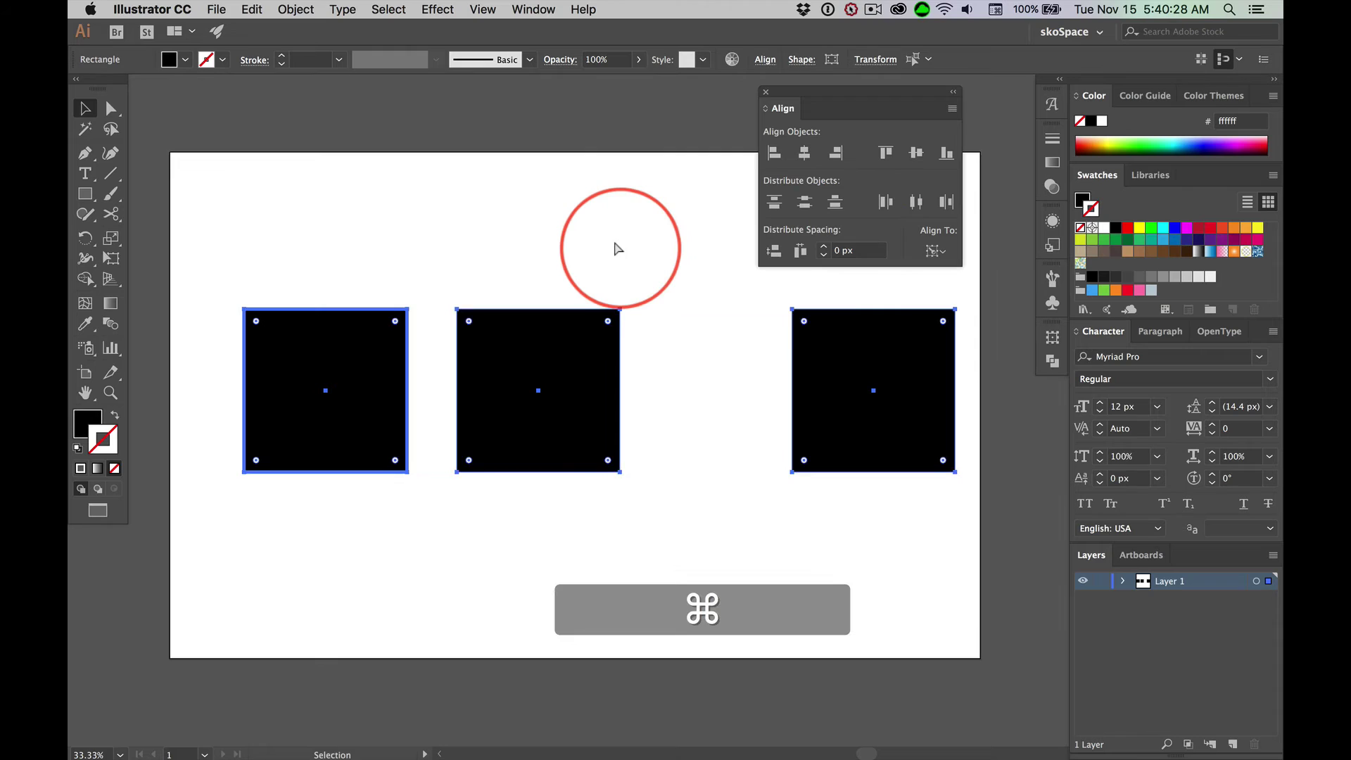
Undo, then bottom-align the squares to the bottom-right key square.
key("super+z")
left_click(861, 528)
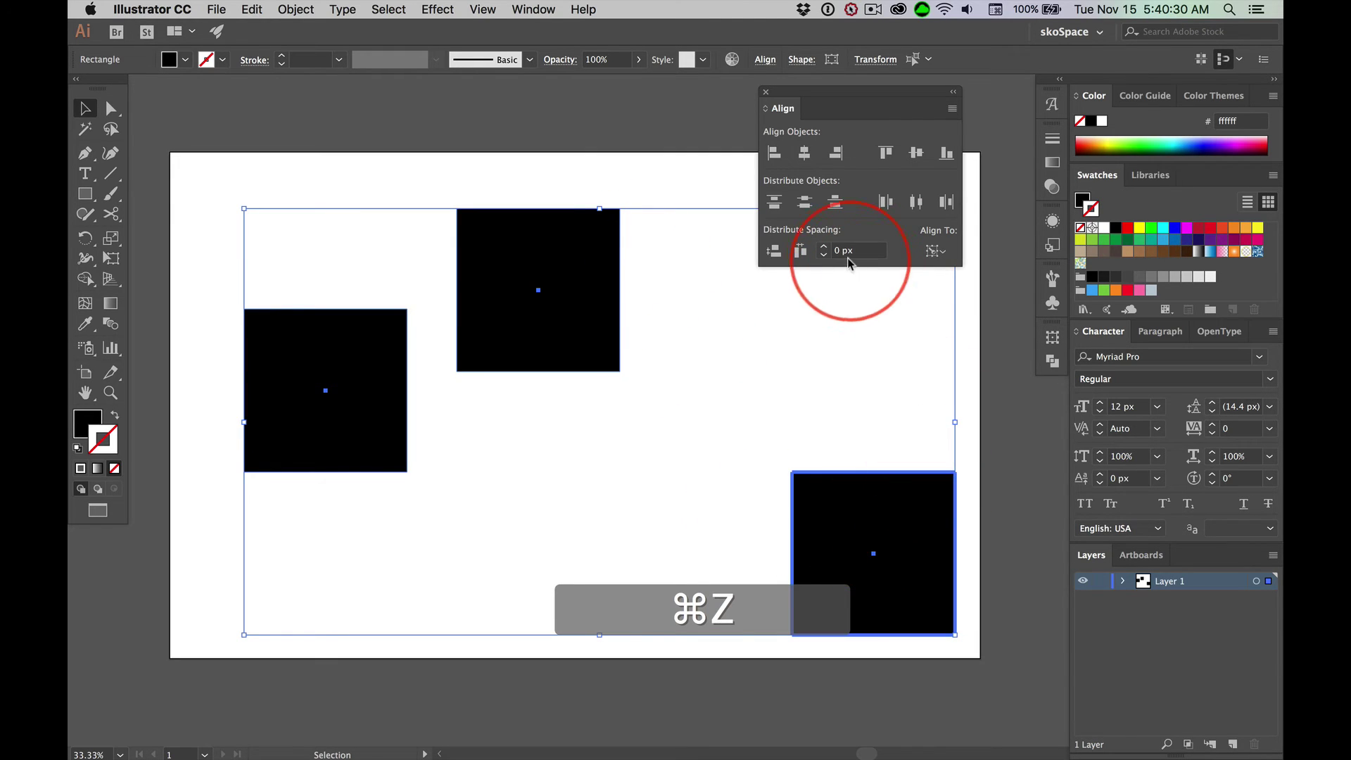
left_click(949, 159)
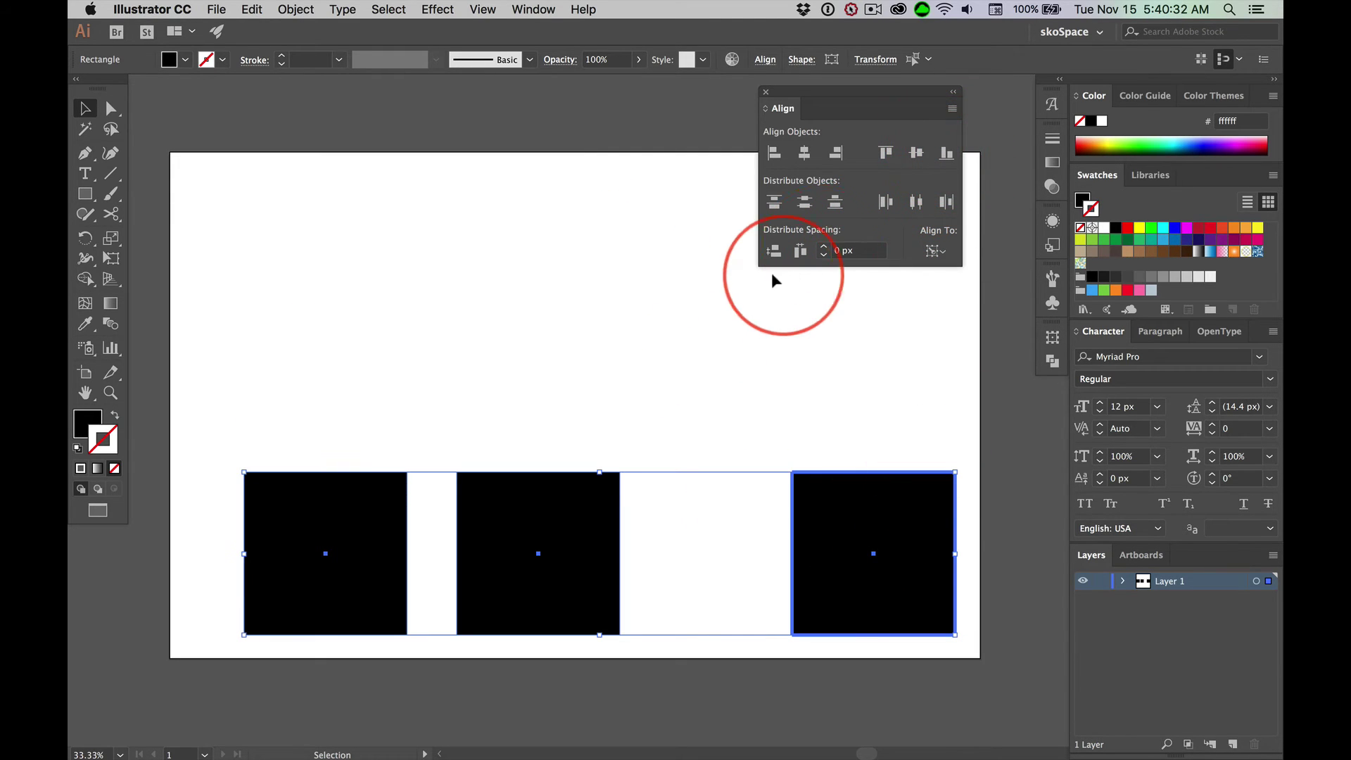
Shift-move the two left squares right, nudge the left one, and select all three.
left_click(535, 325)
mouse_move(318, 427)
left_mouse_down()
mouse_move(595, 557)
mouse_move(711, 553)
left_mouse_up()
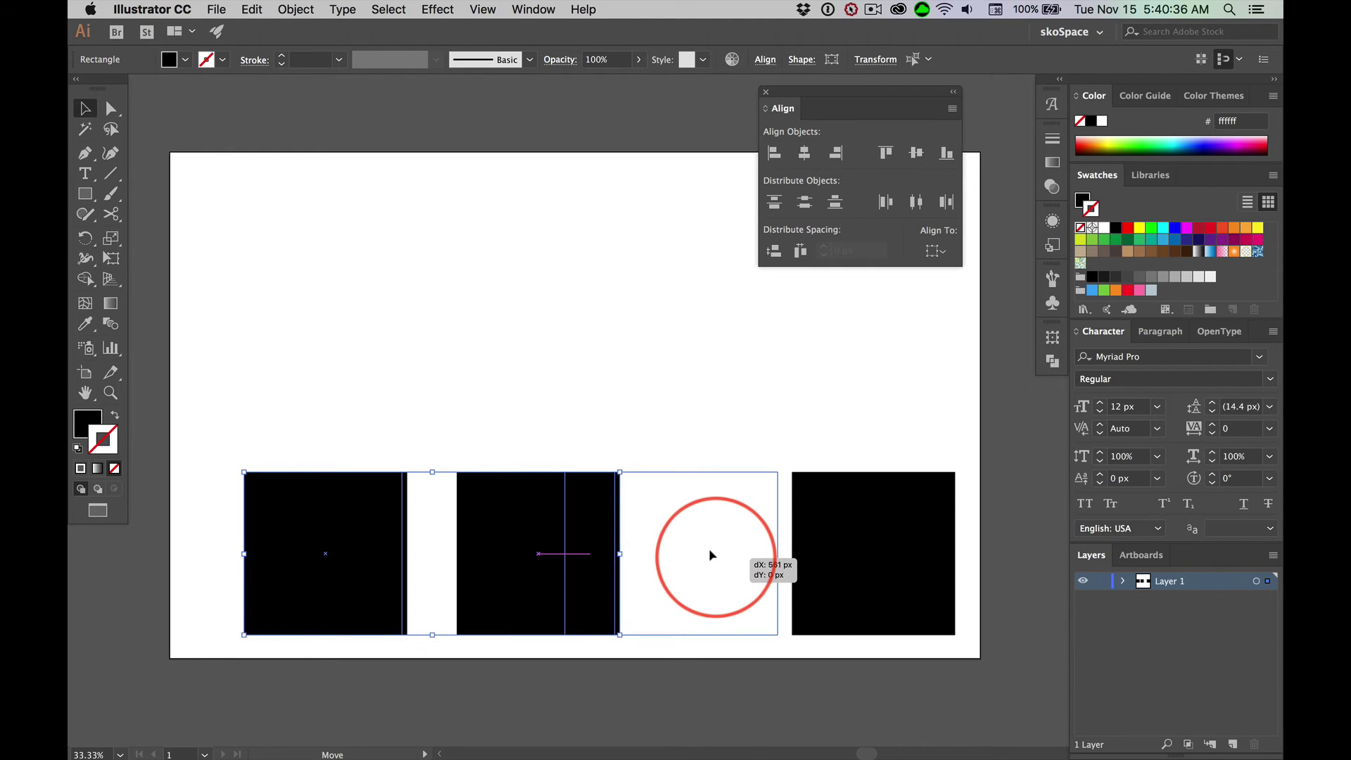
key("shift")
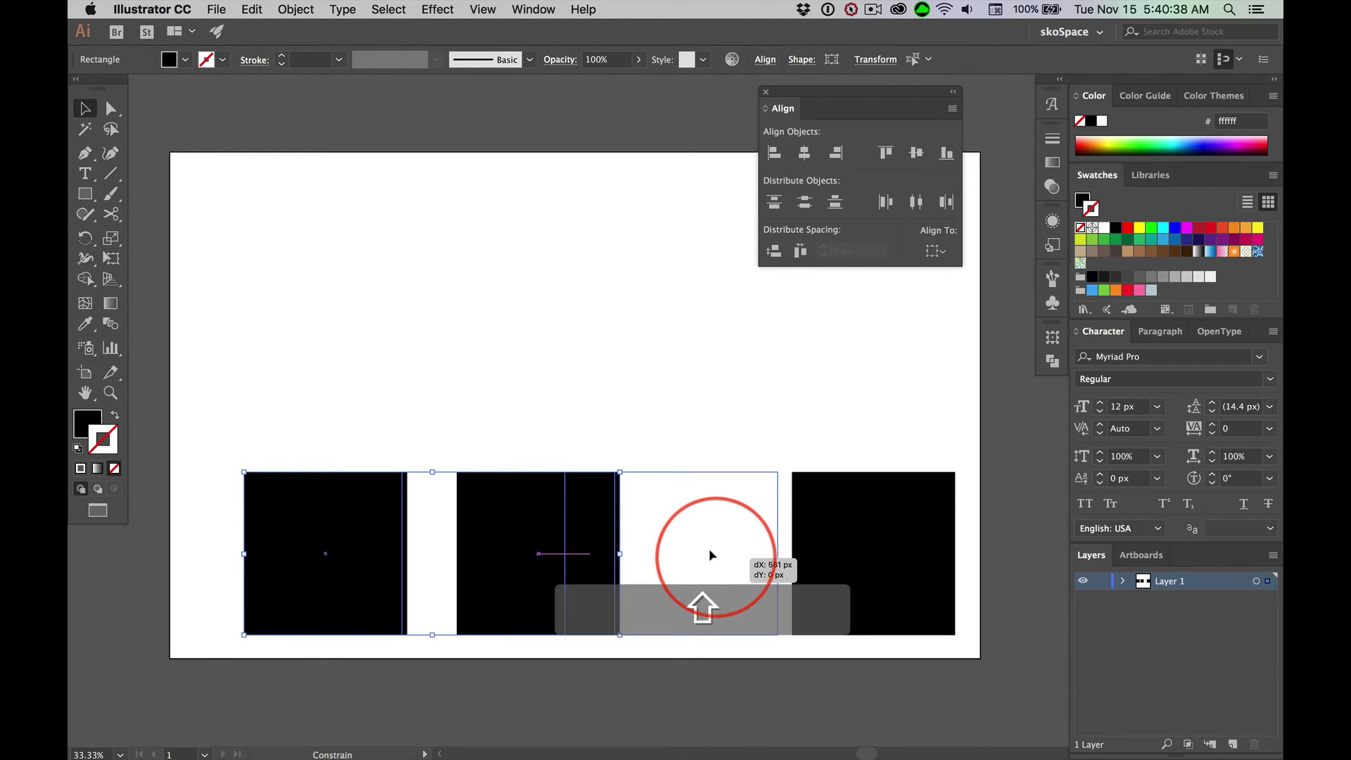
left_click_drag(710, 555, 710, 554)
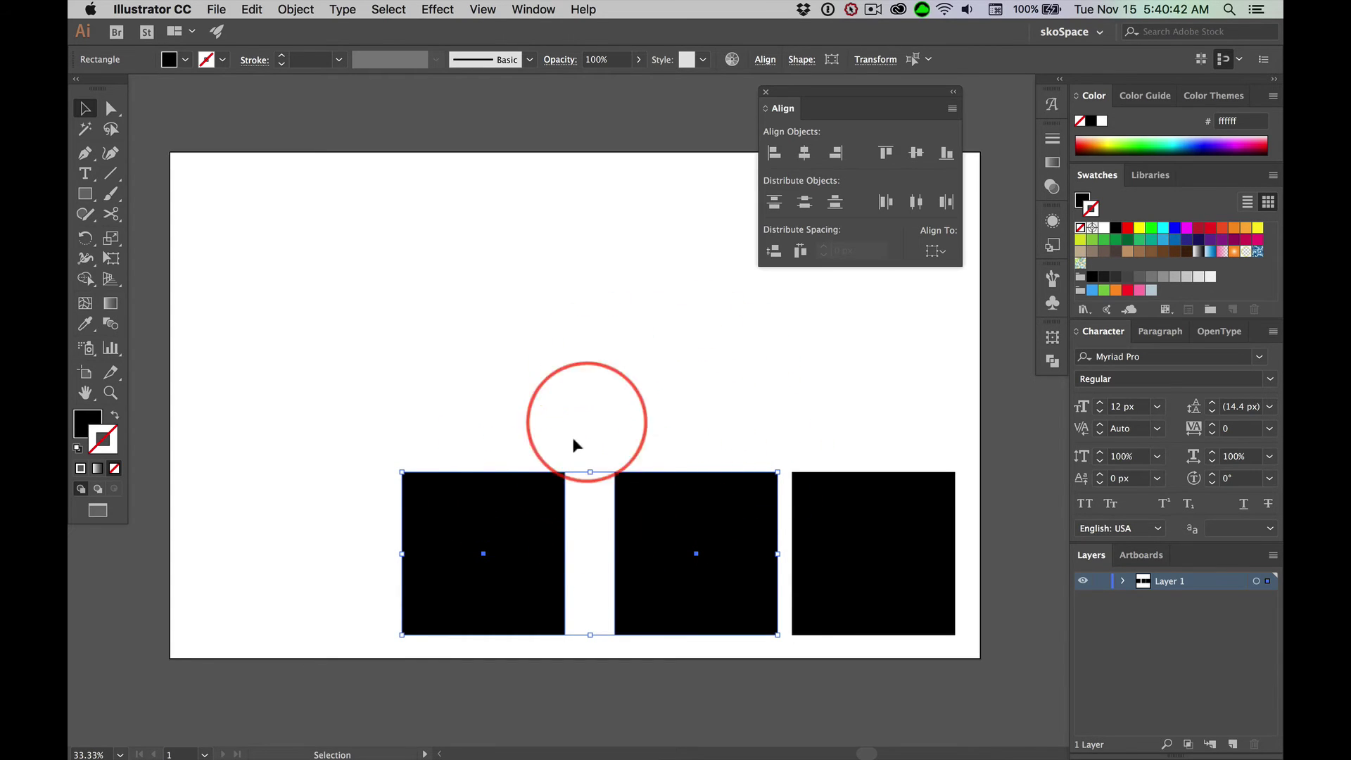
left_click(428, 372)
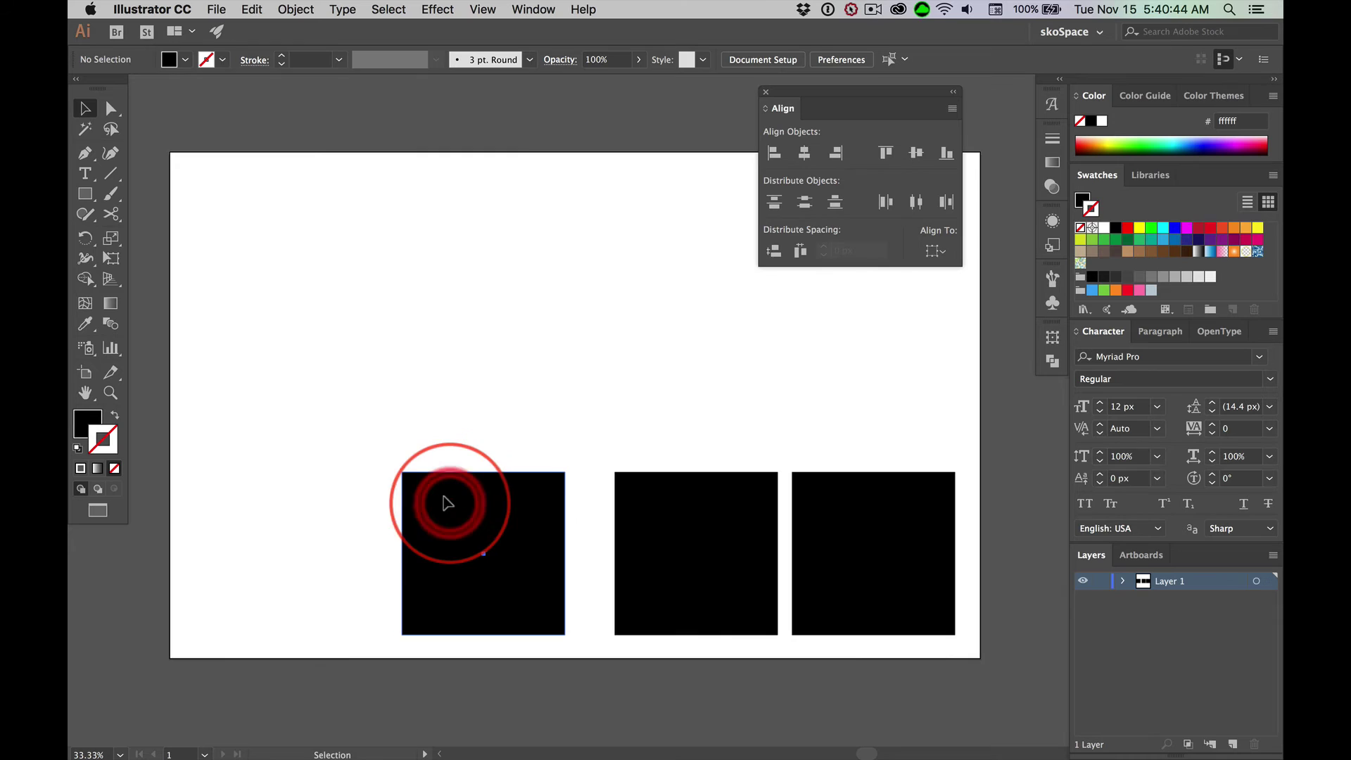
left_click_drag(445, 506, 455, 506)
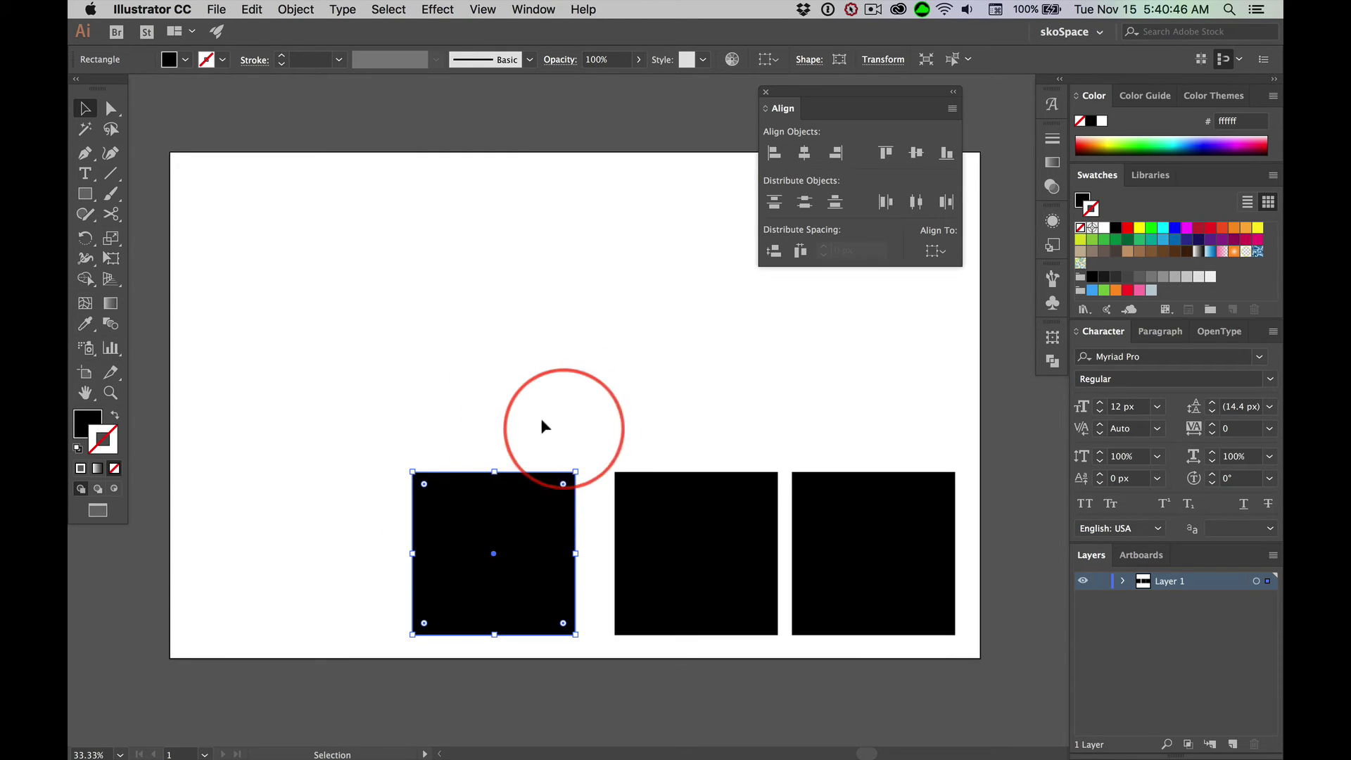
left_click_drag(363, 394, 824, 525)
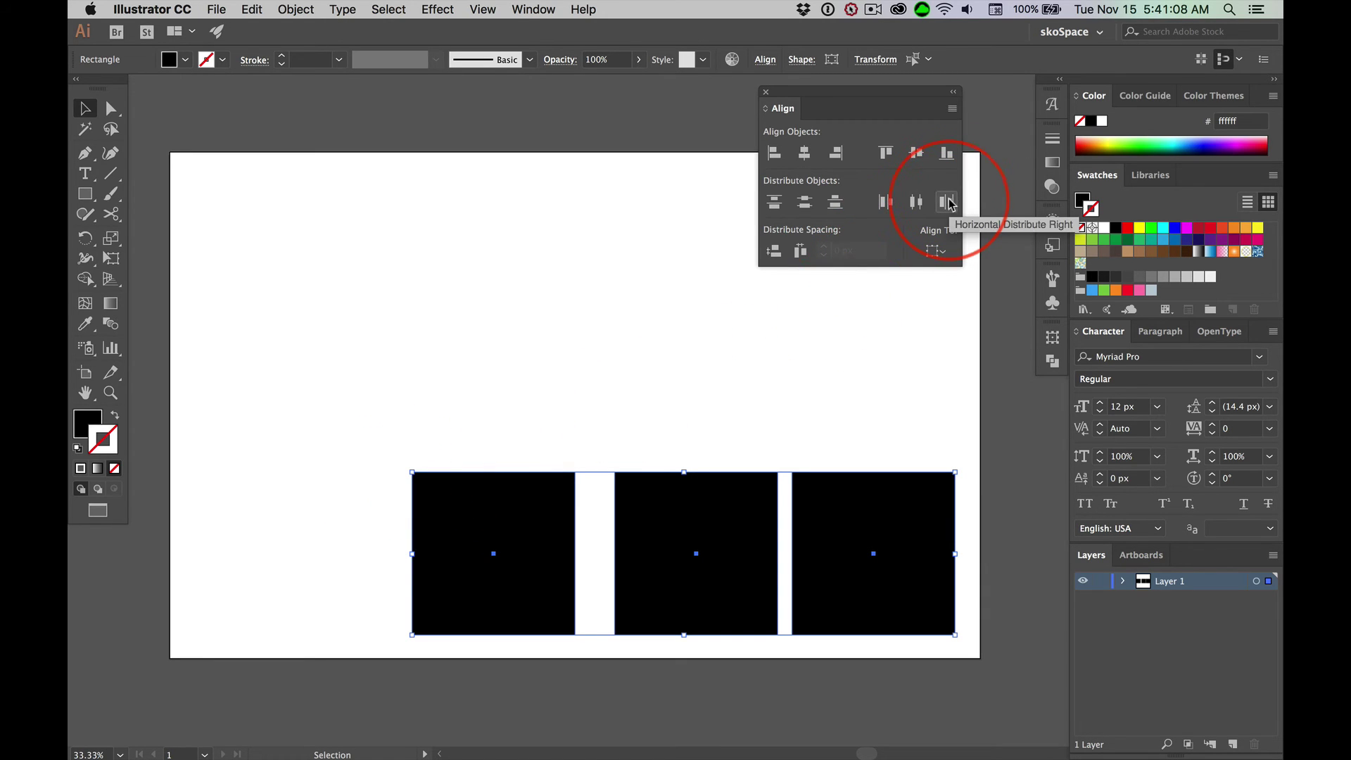
Keep Align to Selection and apply Horizontal Distribute Right to the three squares.
left_click(947, 253)
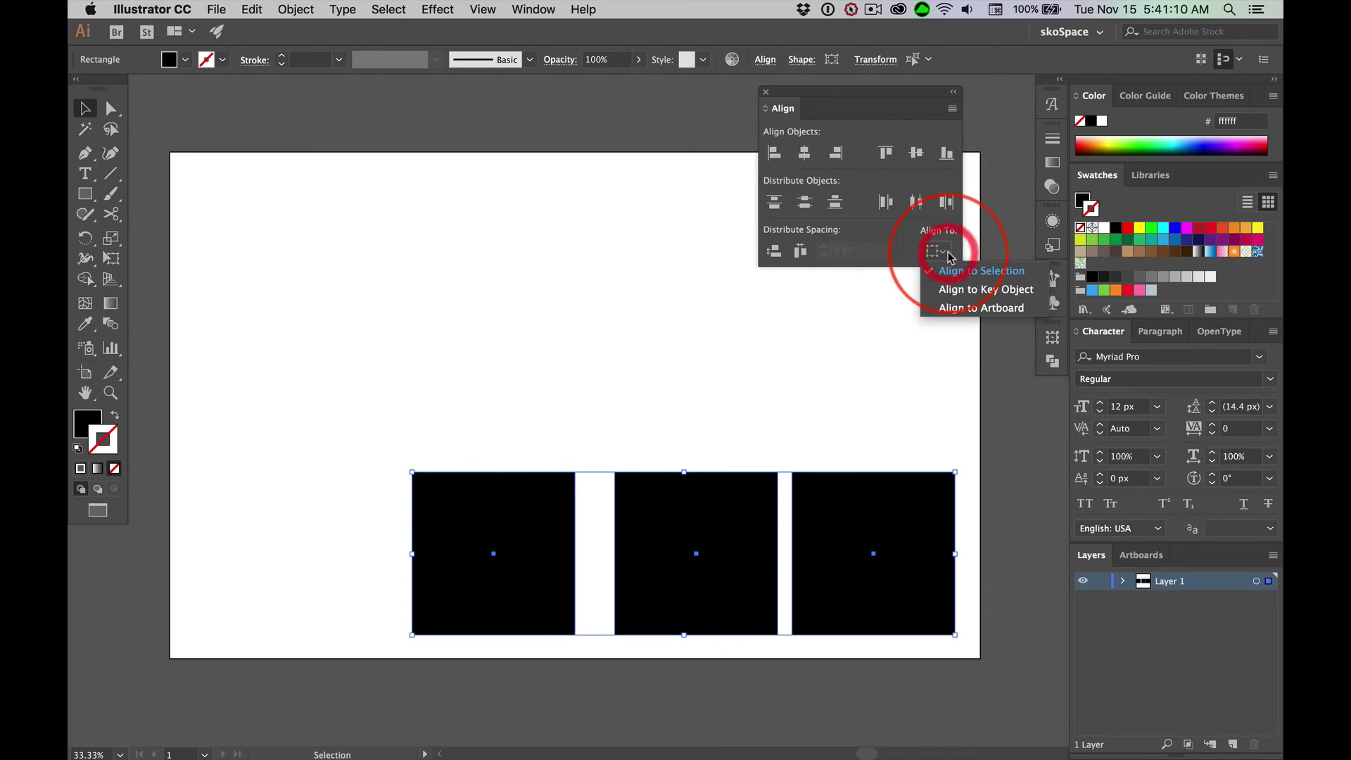
left_click(947, 255)
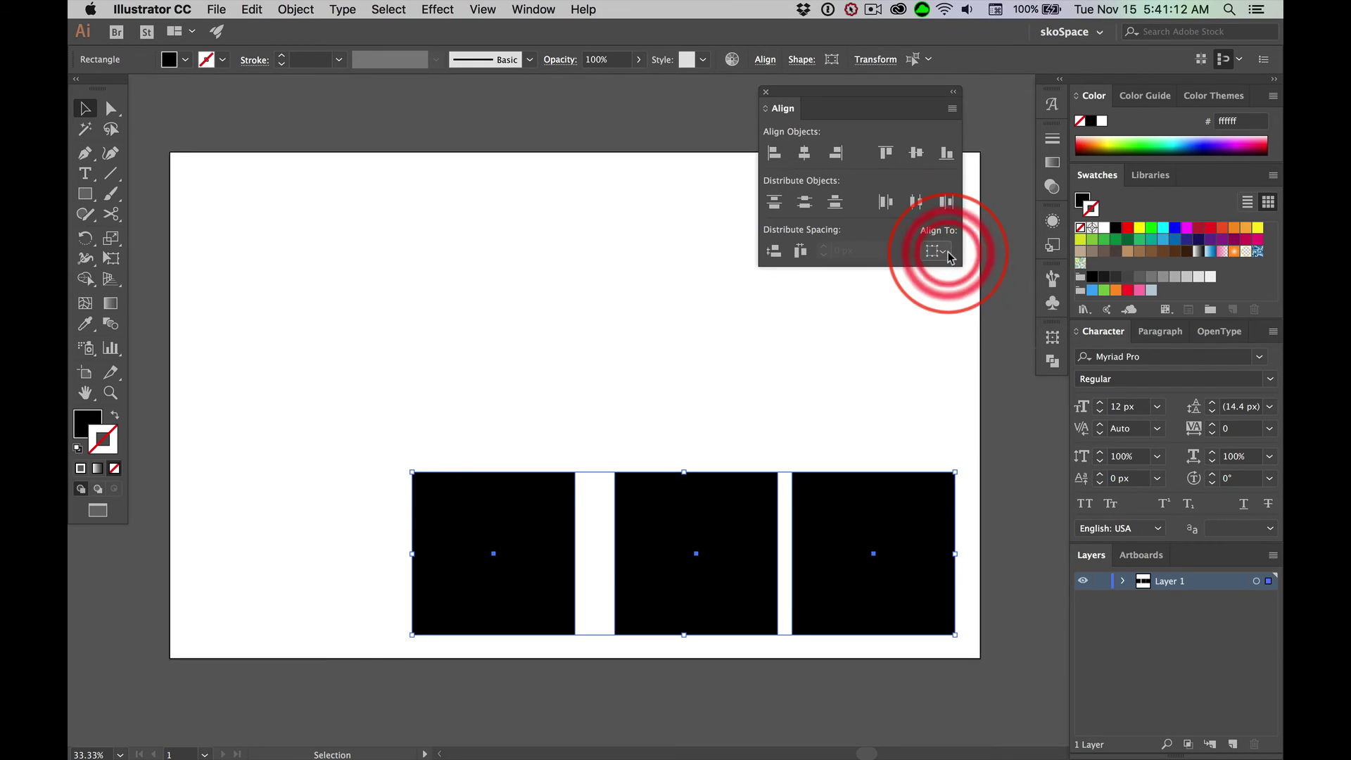
left_click(950, 202)
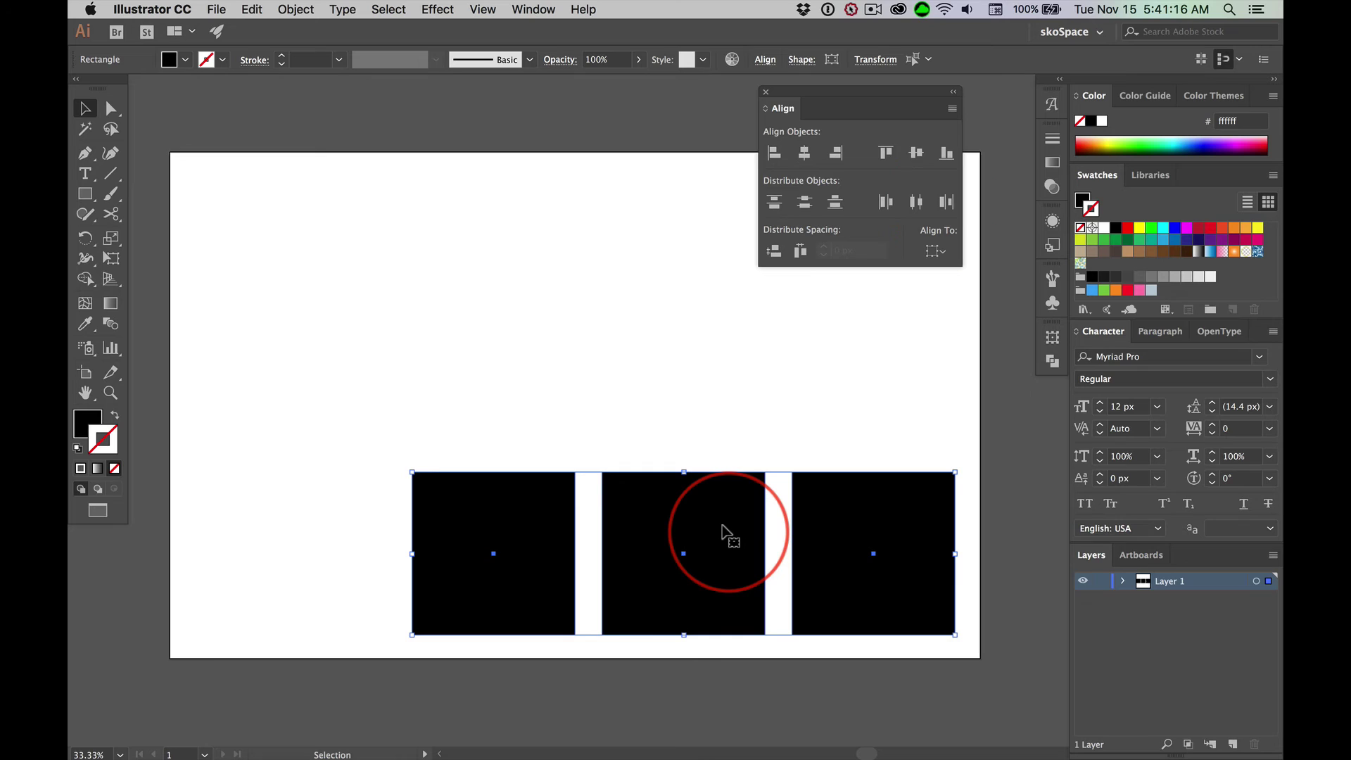
Undo, then distribute right with the right square as key object.
key("super+z")
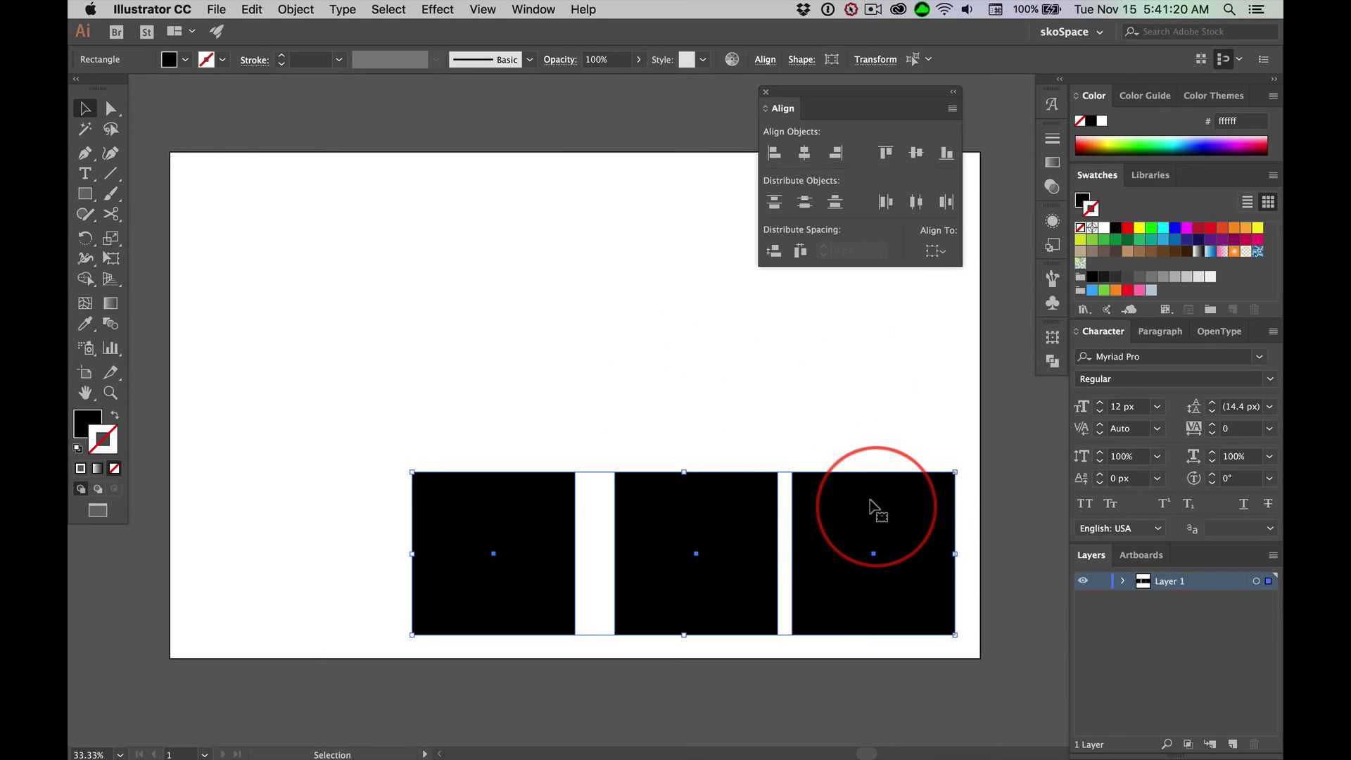
left_click(937, 250)
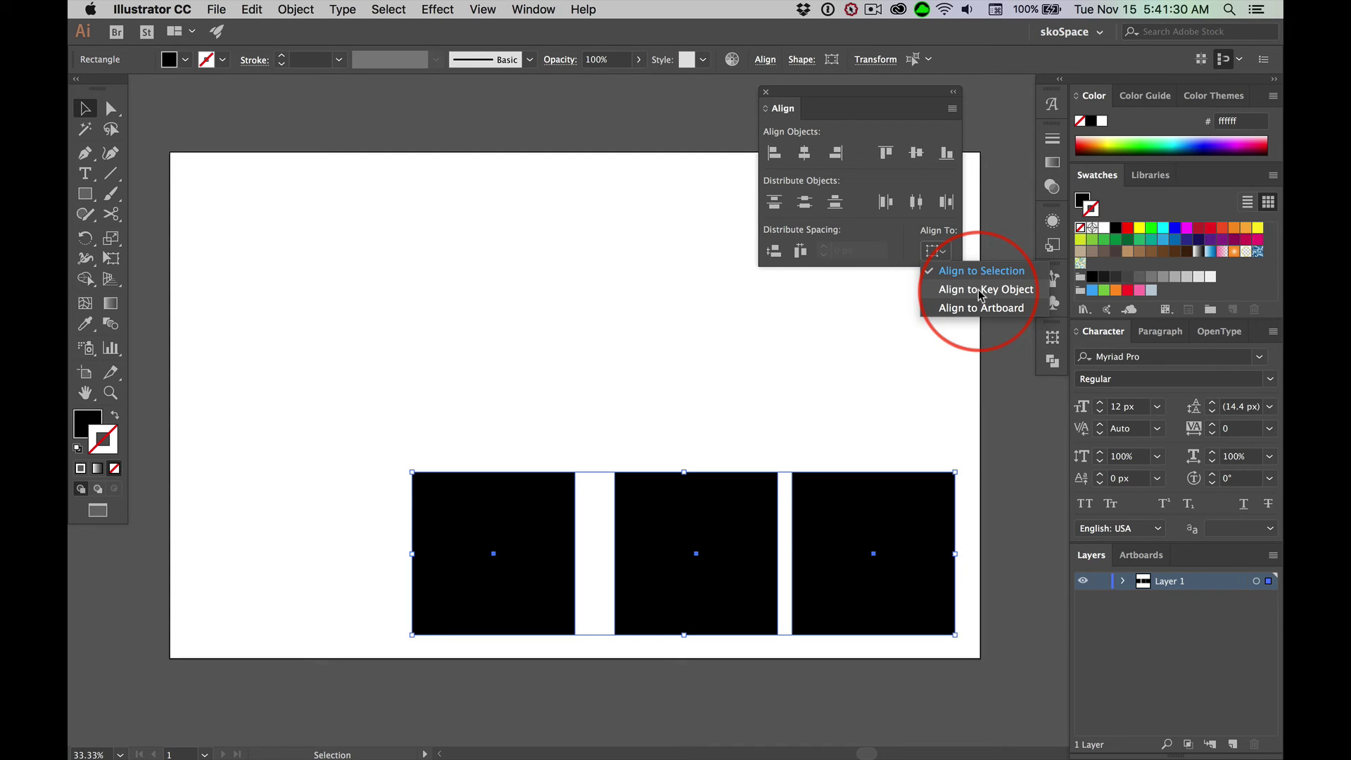
left_click(959, 289)
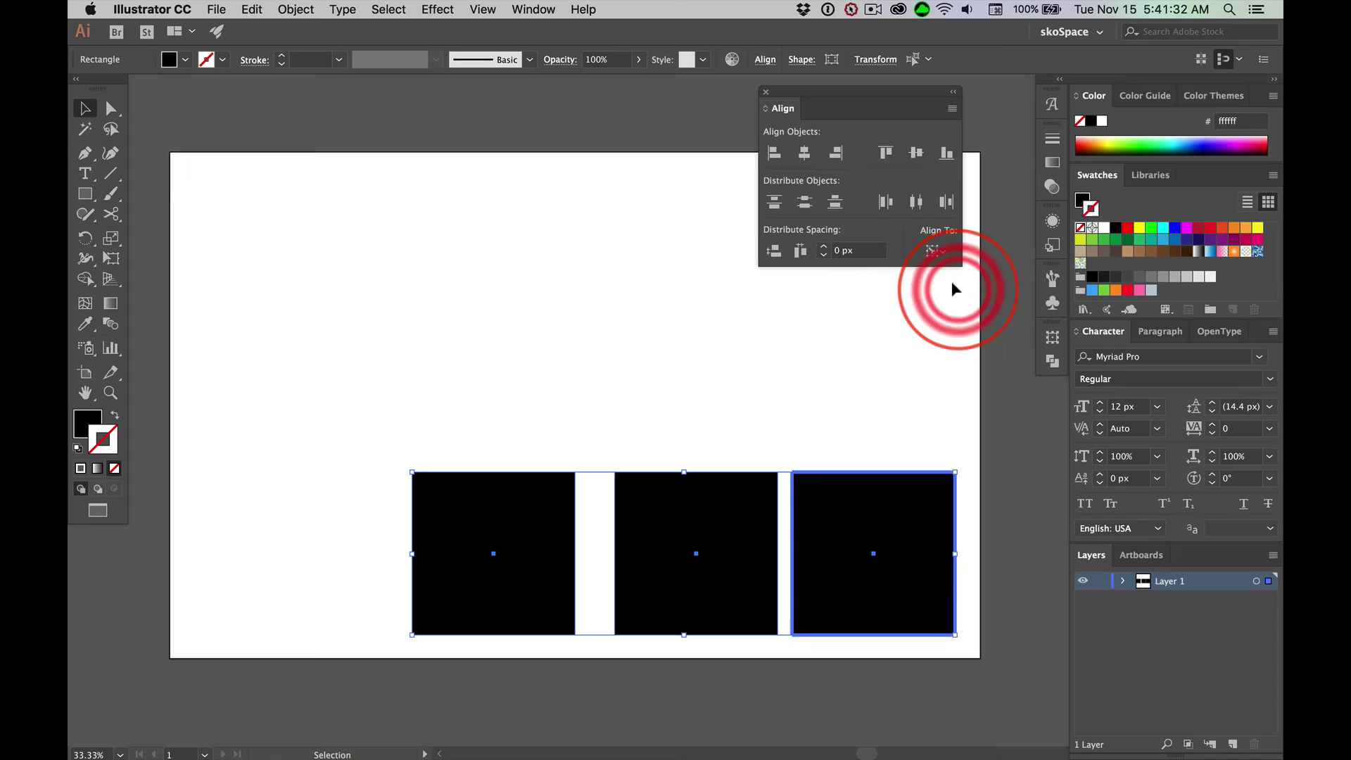
left_click(875, 501)
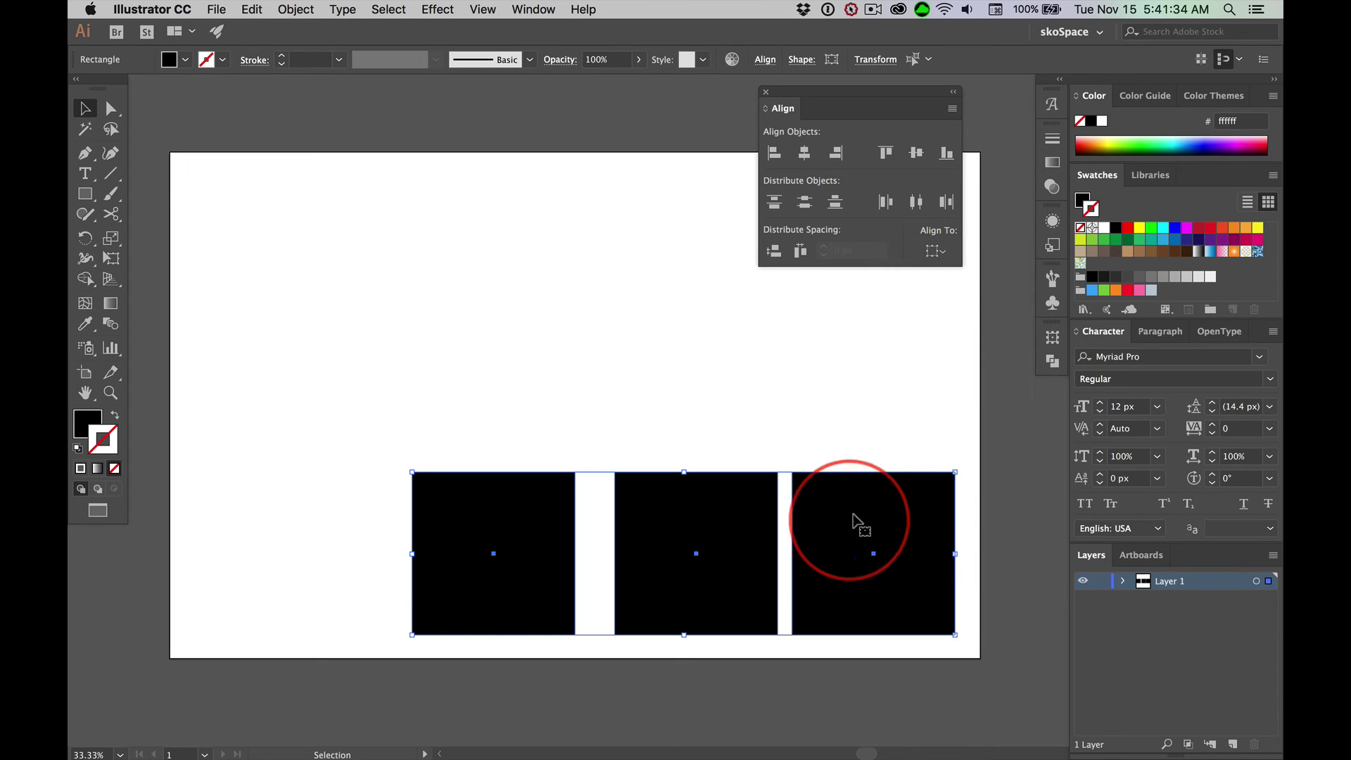
left_click(874, 513)
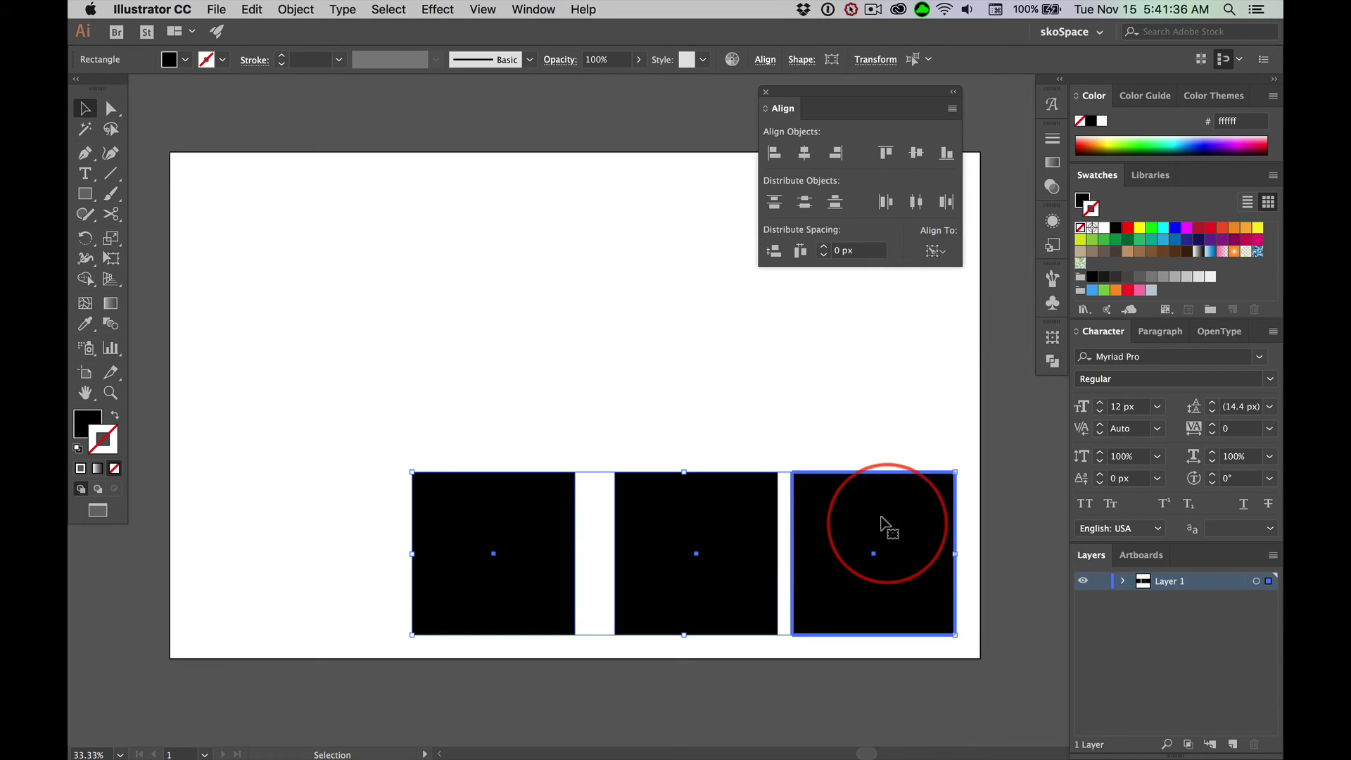
left_click(948, 203)
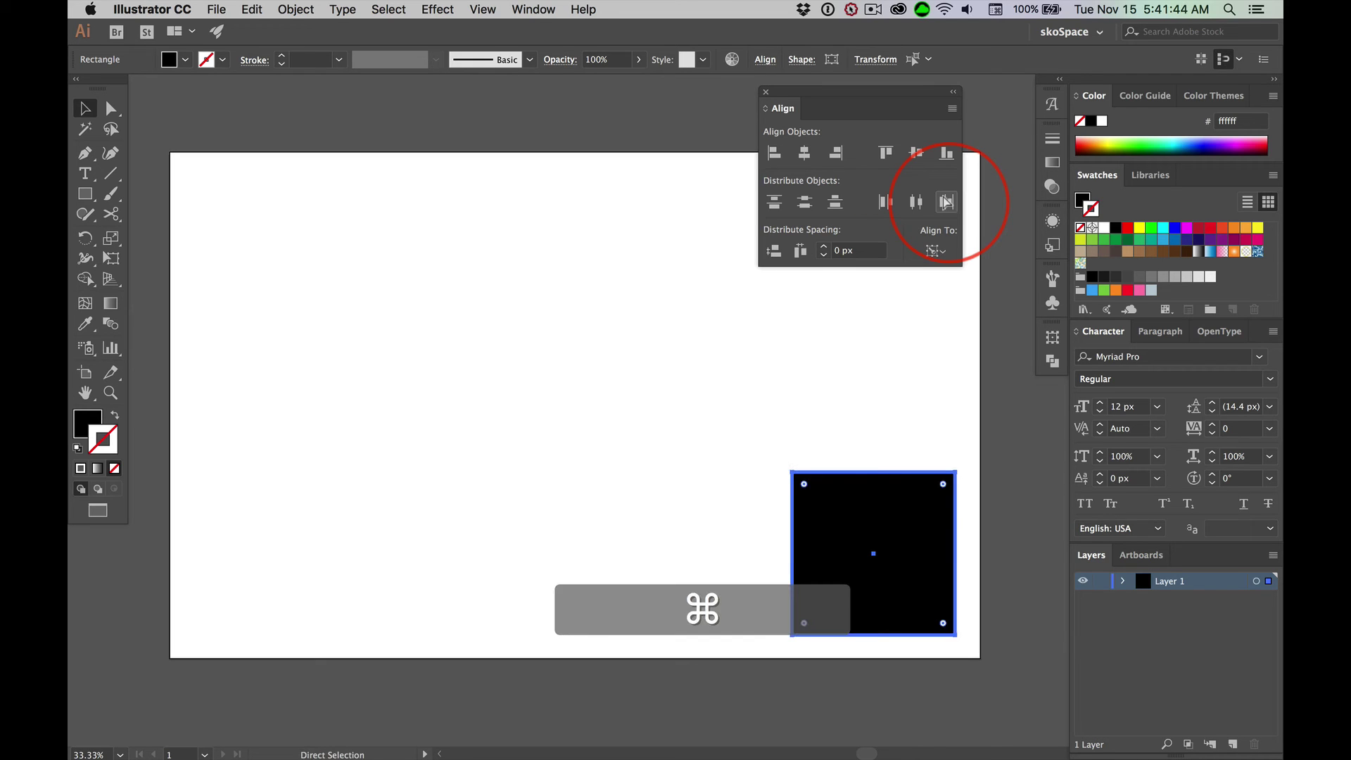
Undo and reapply Horizontal Distribute Right against the right key square.
key("super+z")
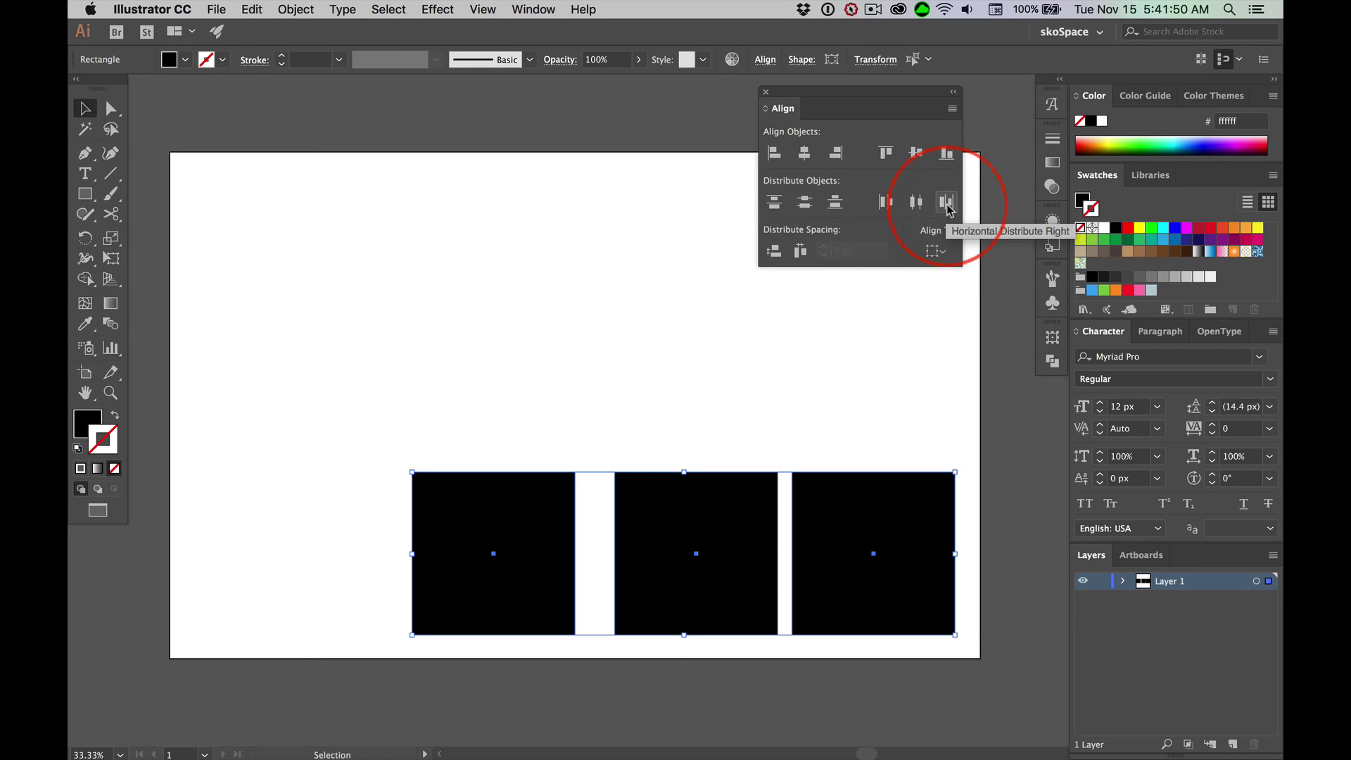
left_click(934, 251)
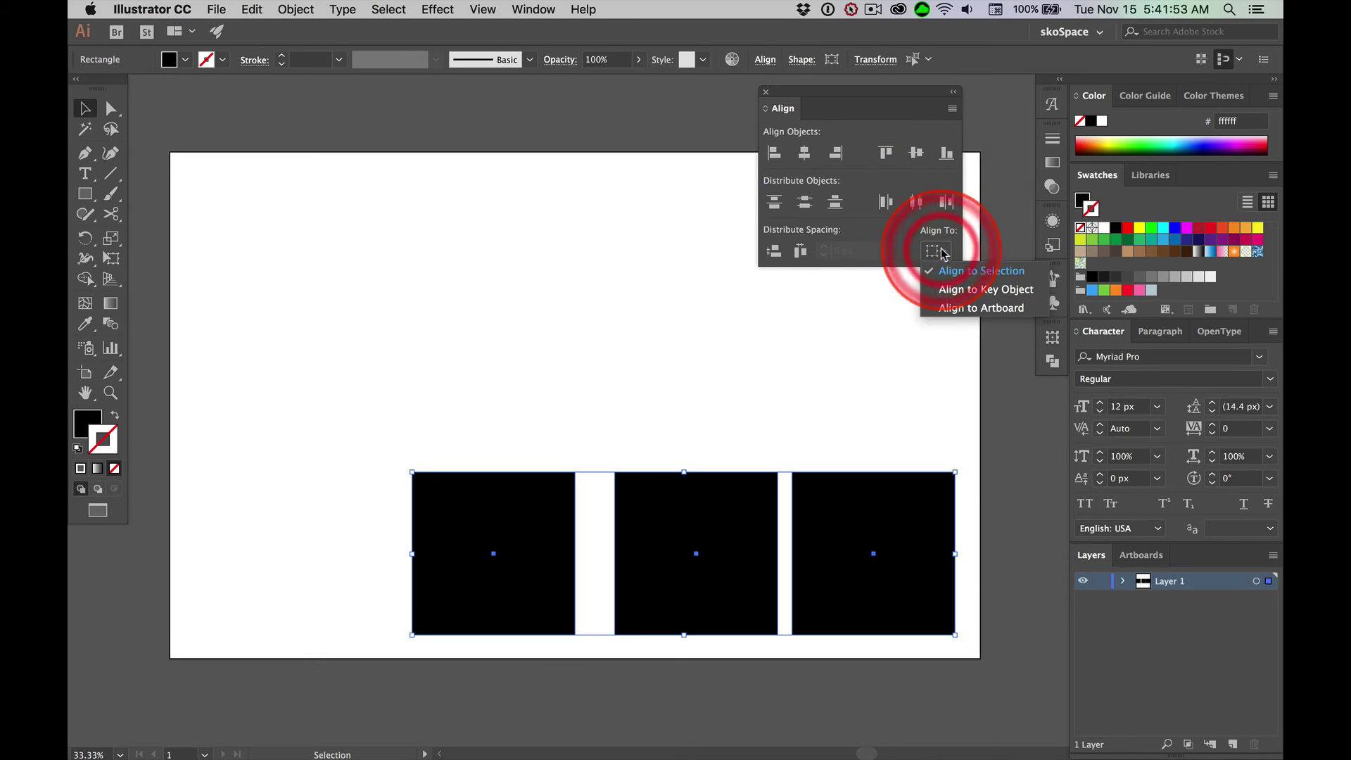
left_click(958, 290)
left_click(948, 202)
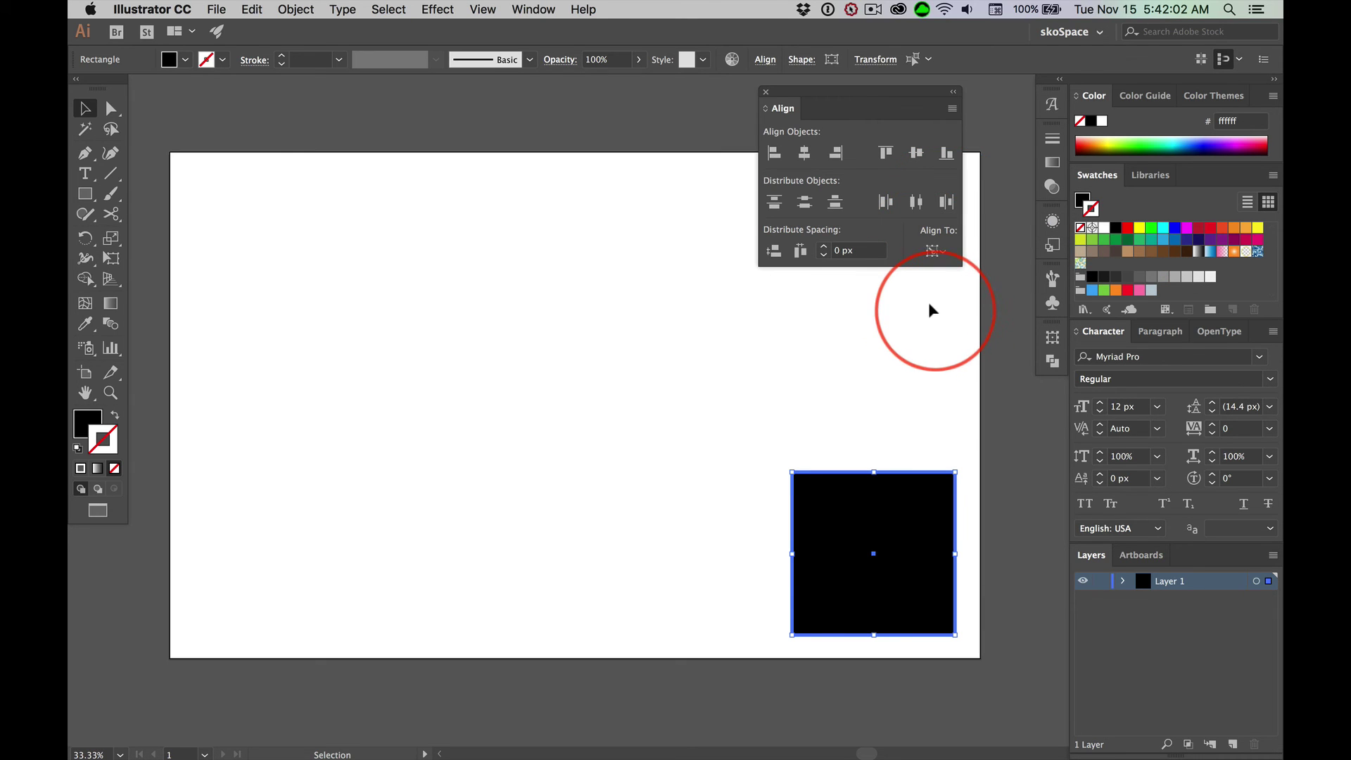
Undo, distribute right with Align to Selection, then try and undo Align Right.
key("ctrl+z")
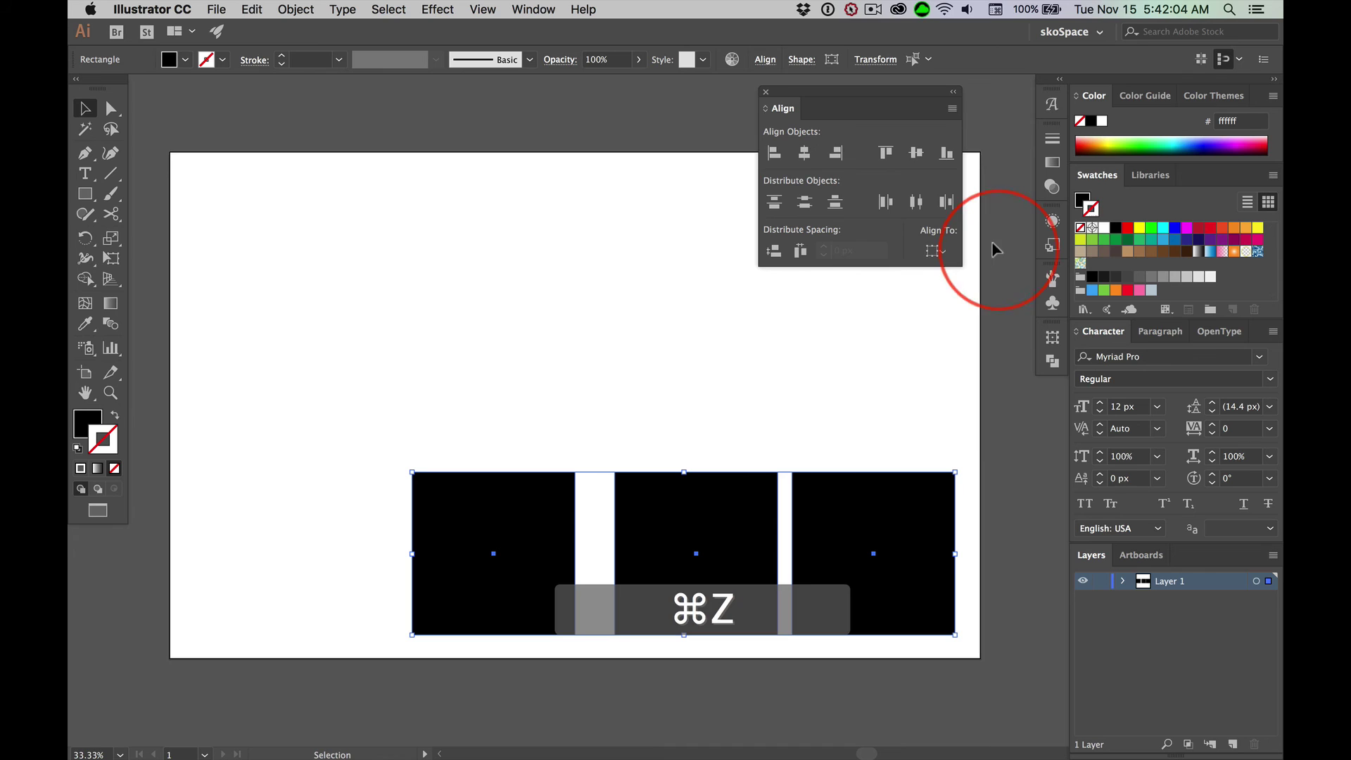
left_click(936, 251)
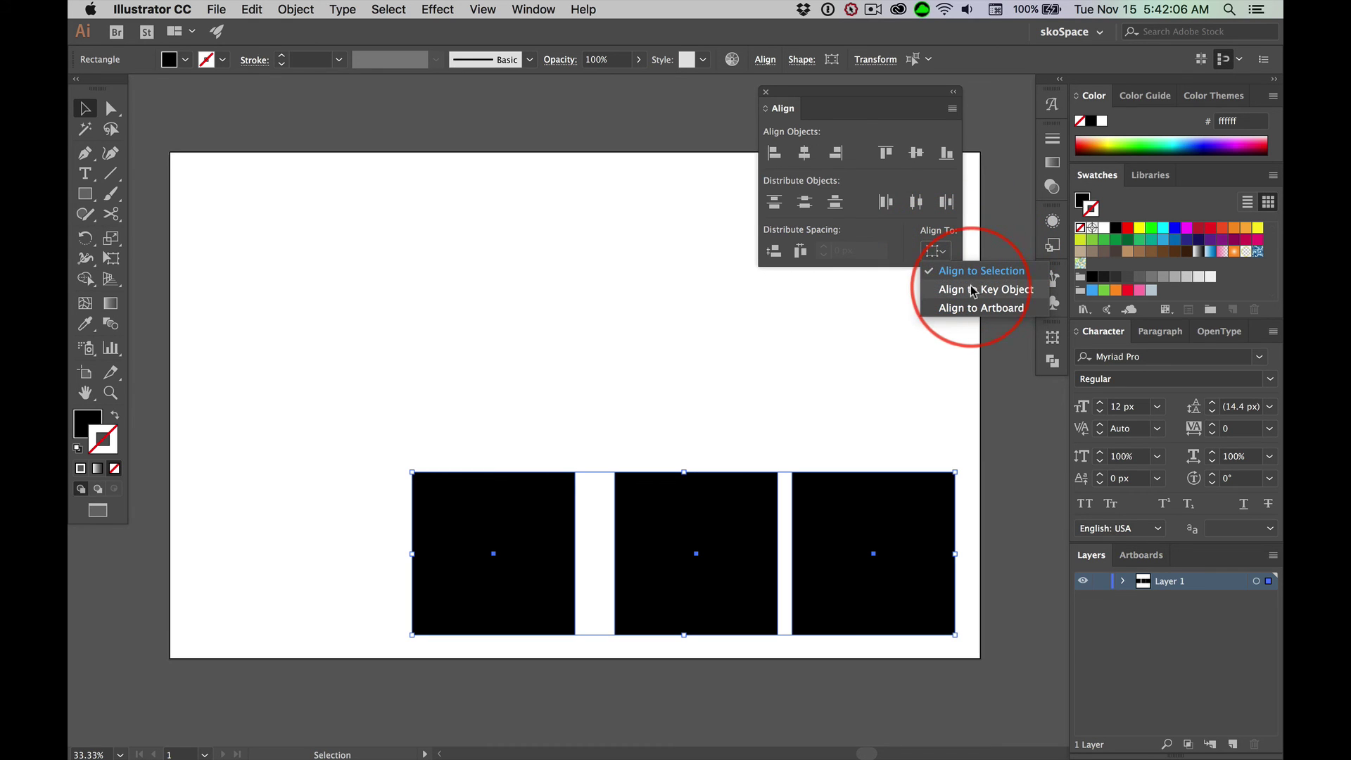
left_click(961, 270)
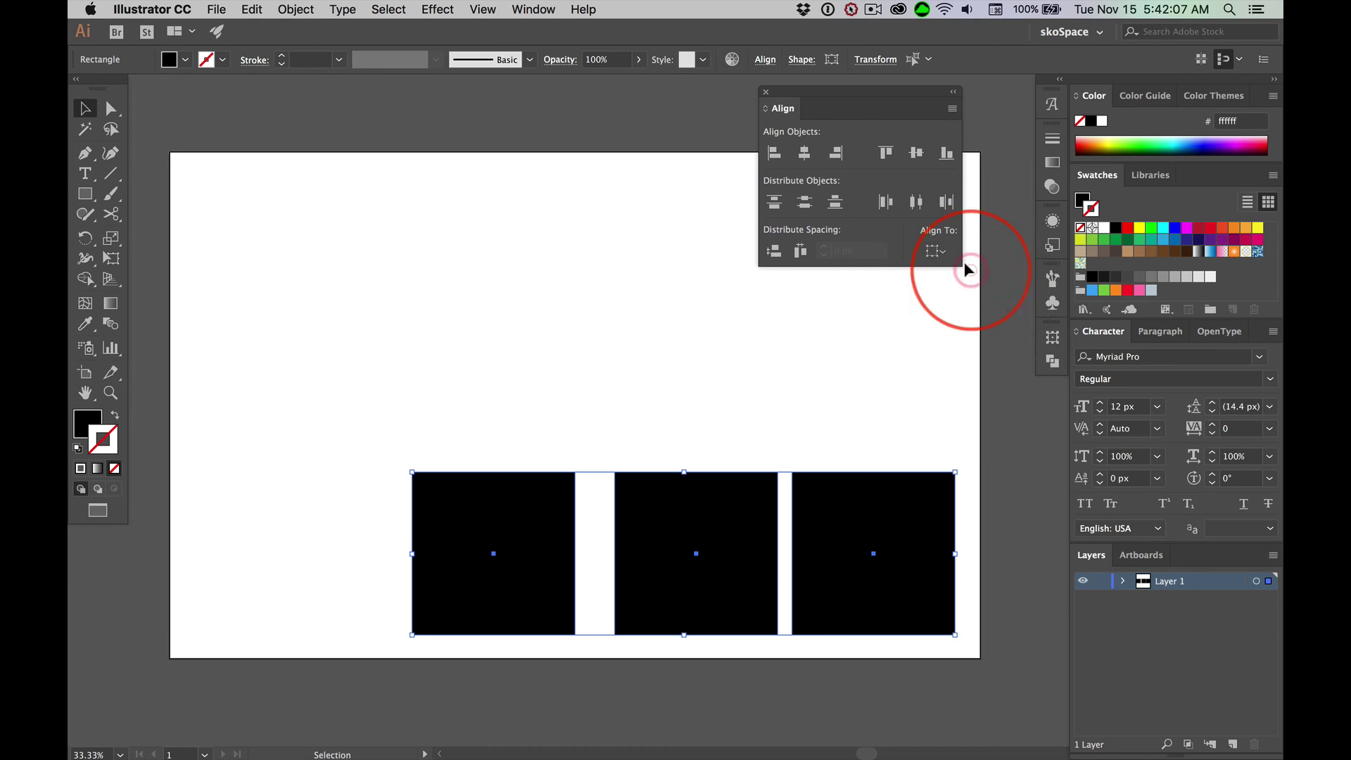
left_click(949, 201)
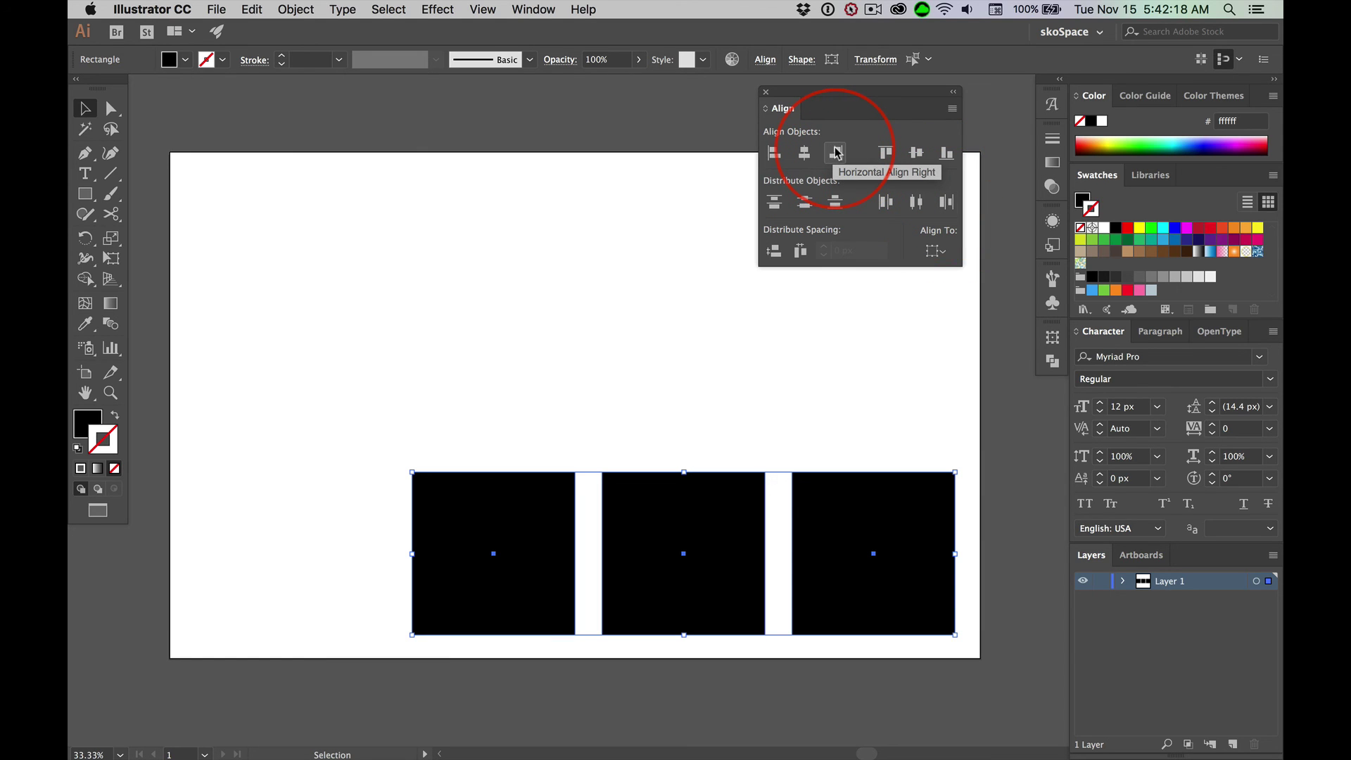
left_click(836, 153)
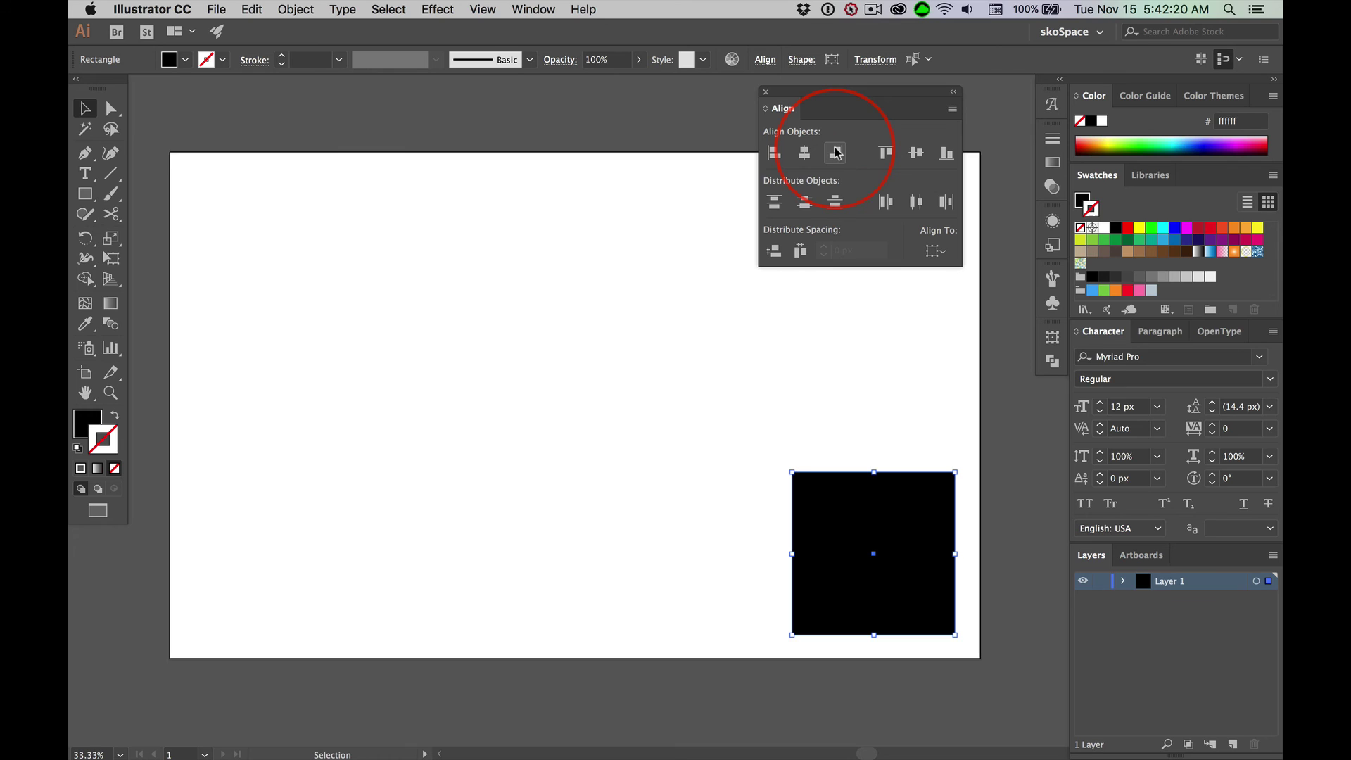
key("cmd+z")
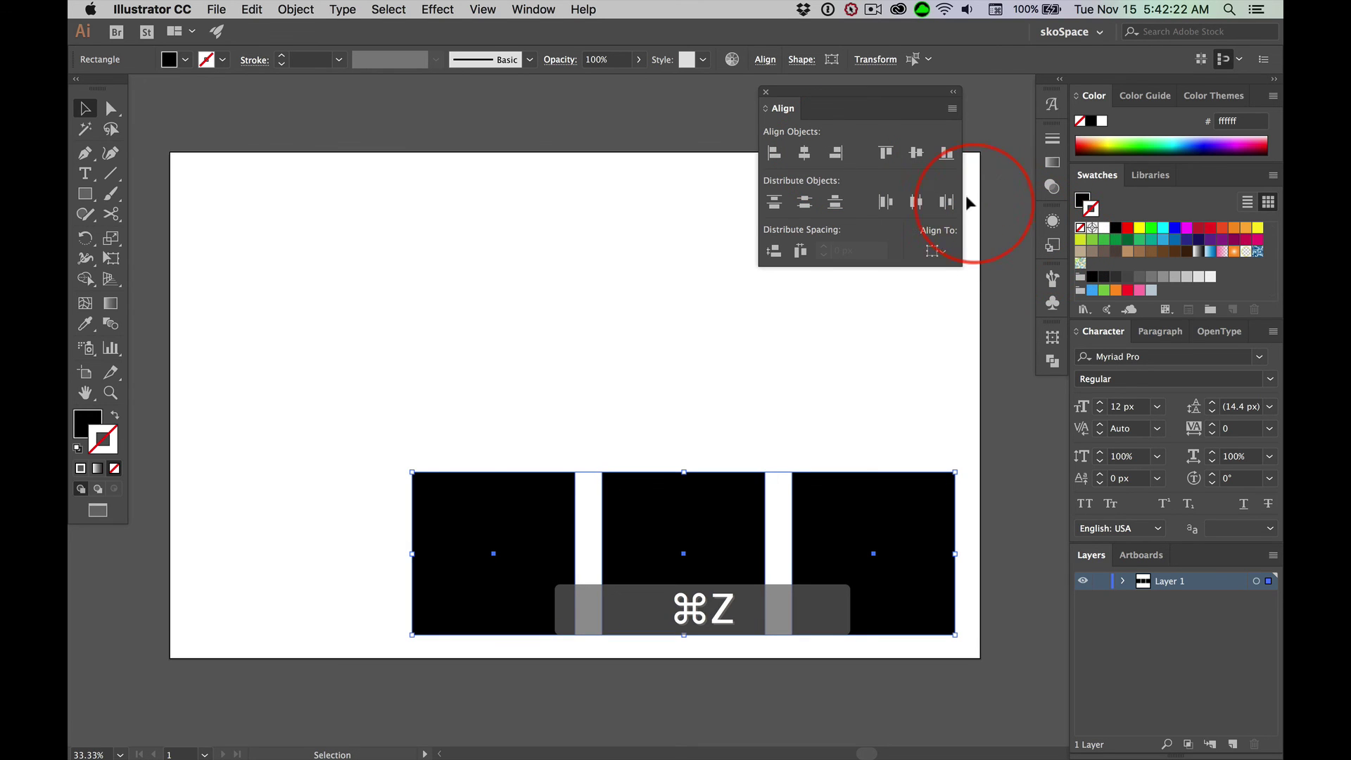
Distribute right against the middle key square, undo it, and deselect everything.
left_click(934, 249)
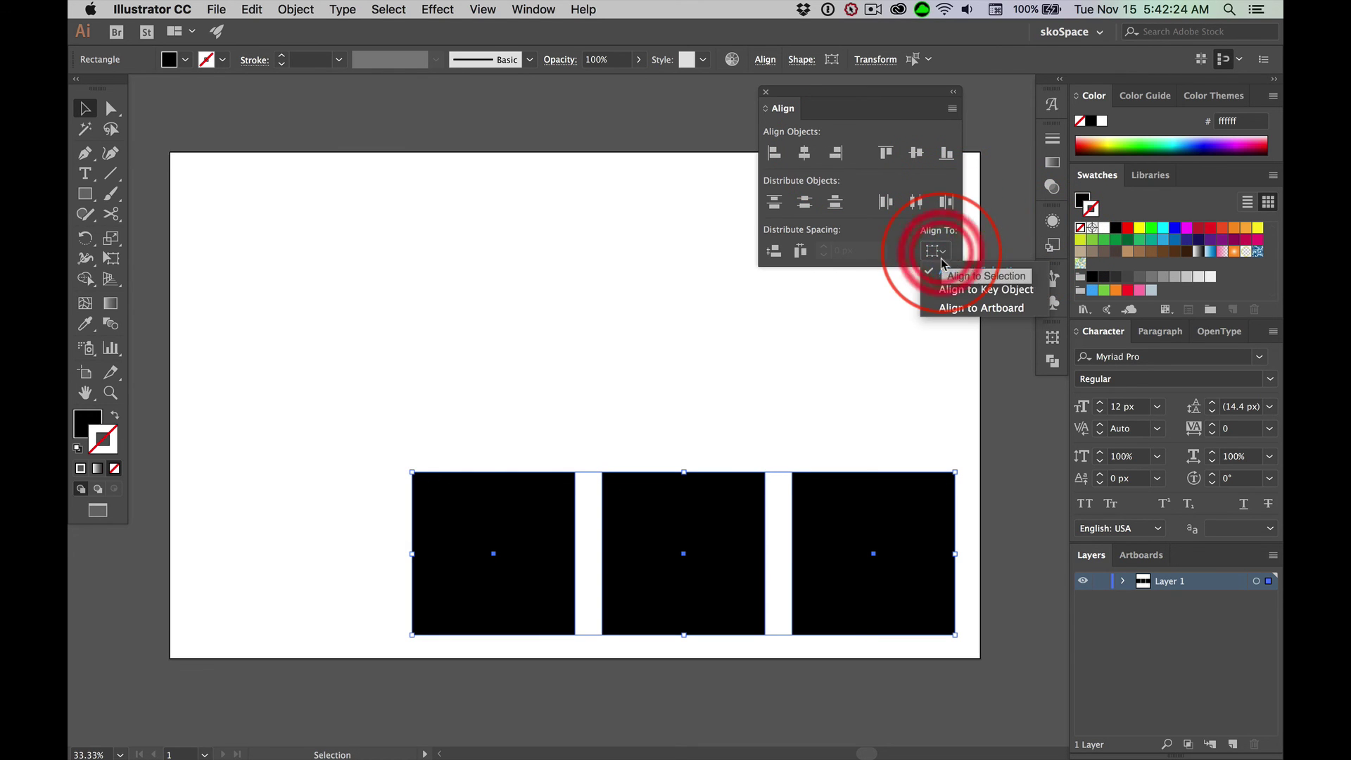
left_click(986, 290)
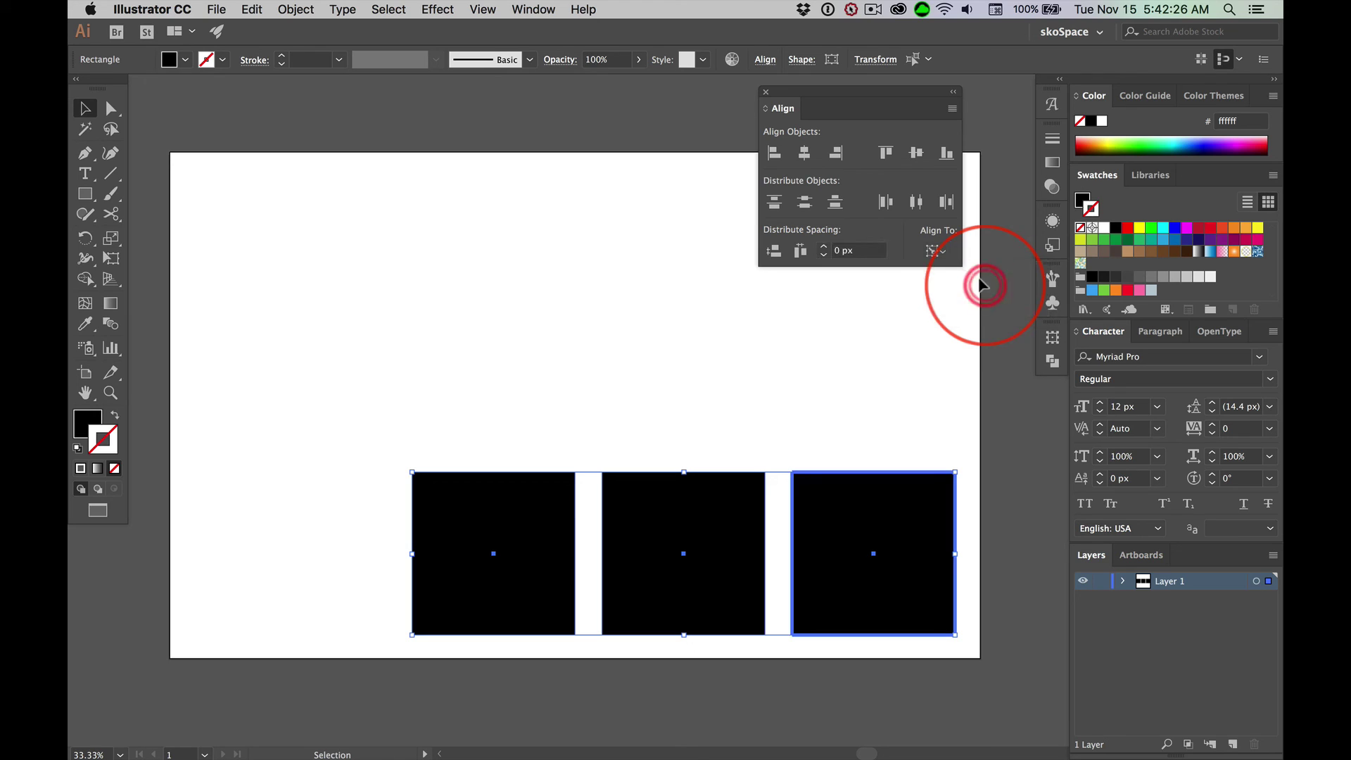
left_click(707, 487)
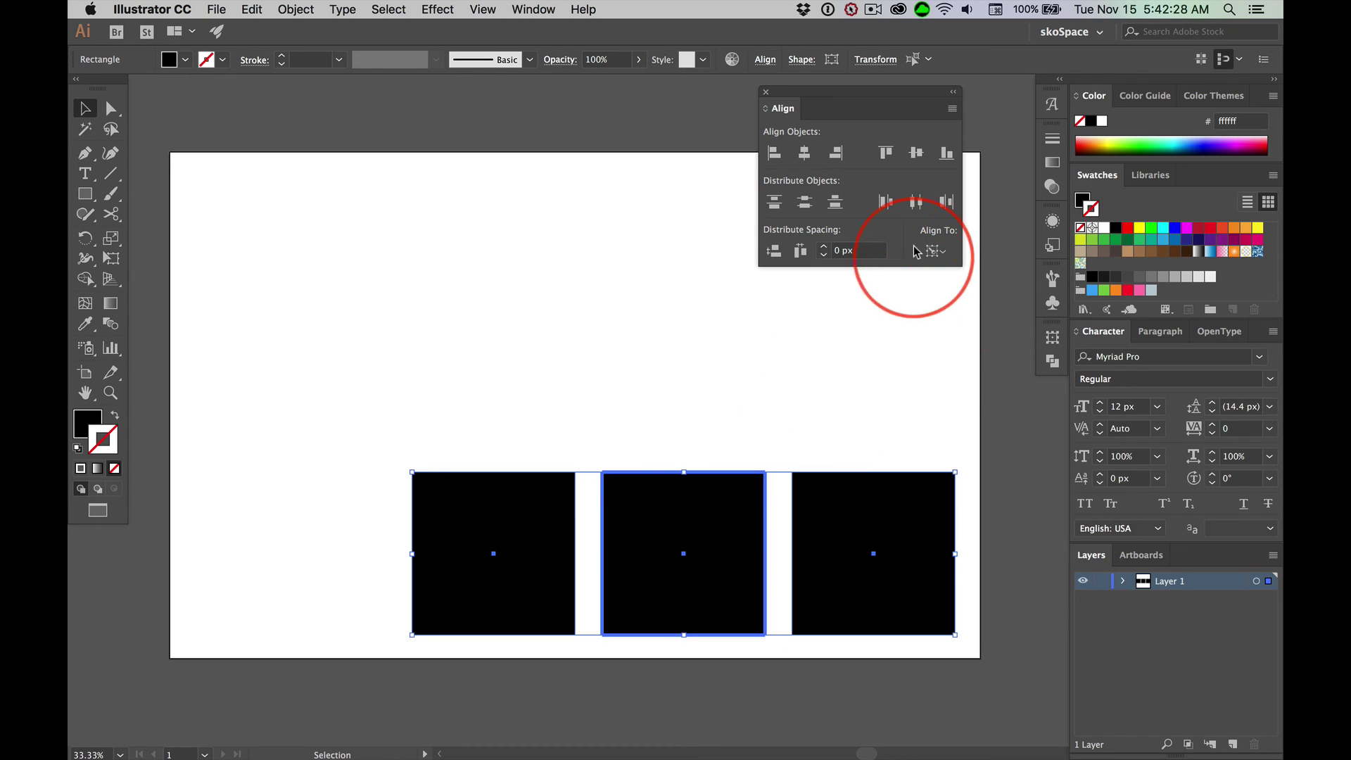
left_click(946, 201)
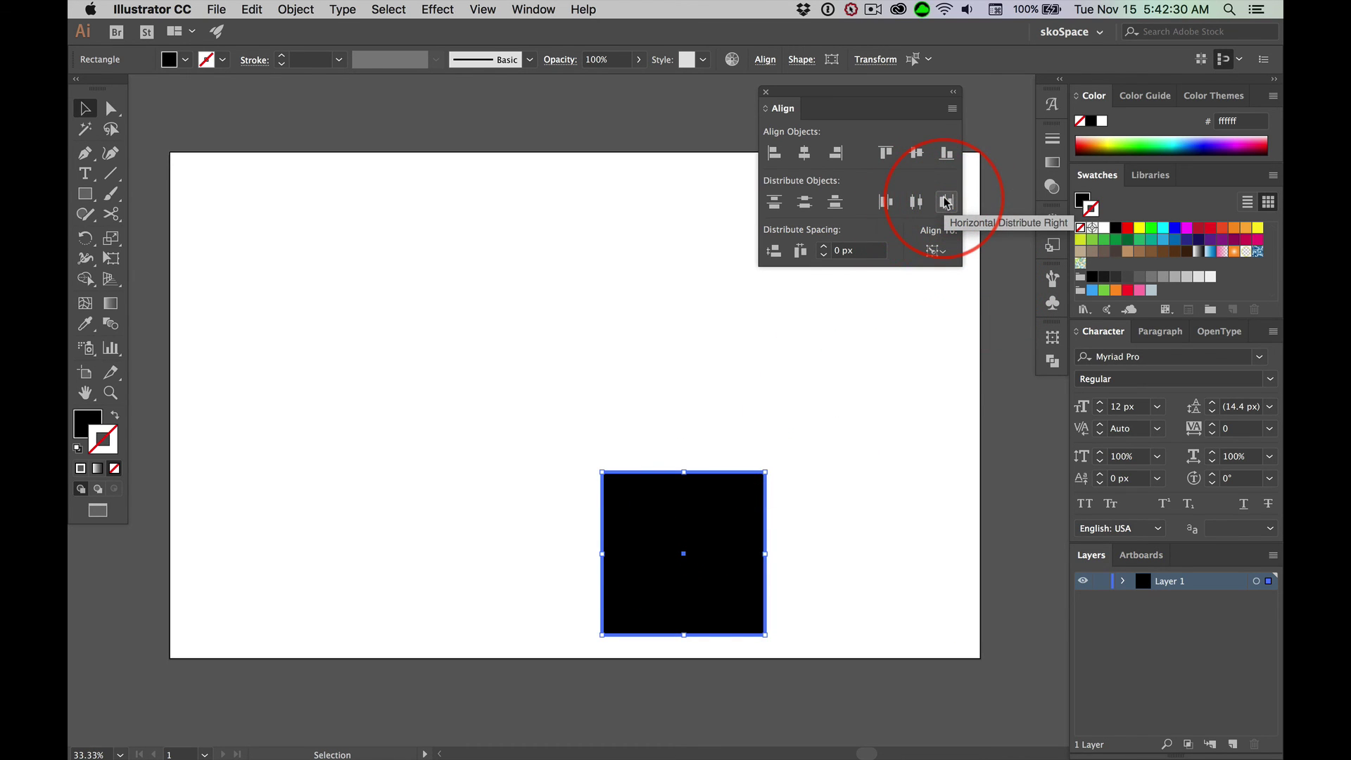
key("super+z")
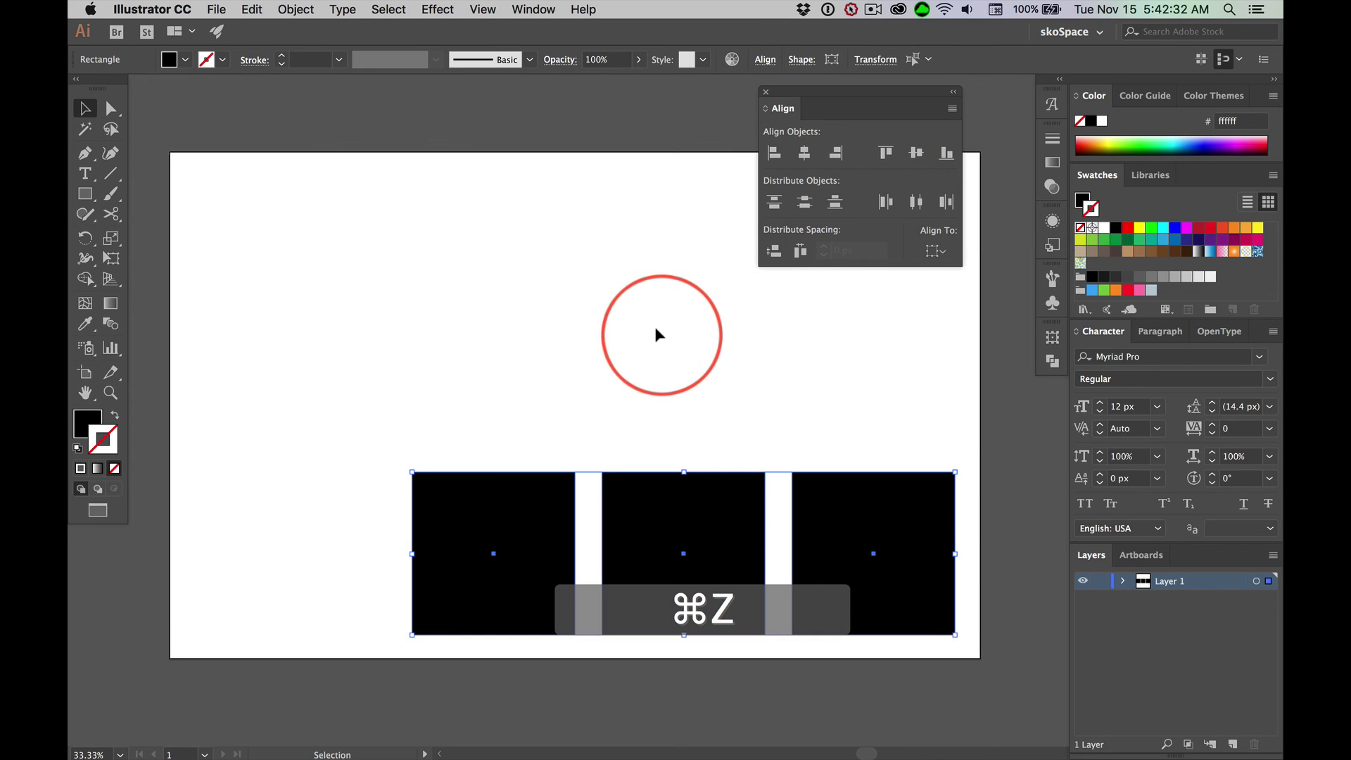
left_click(658, 327)
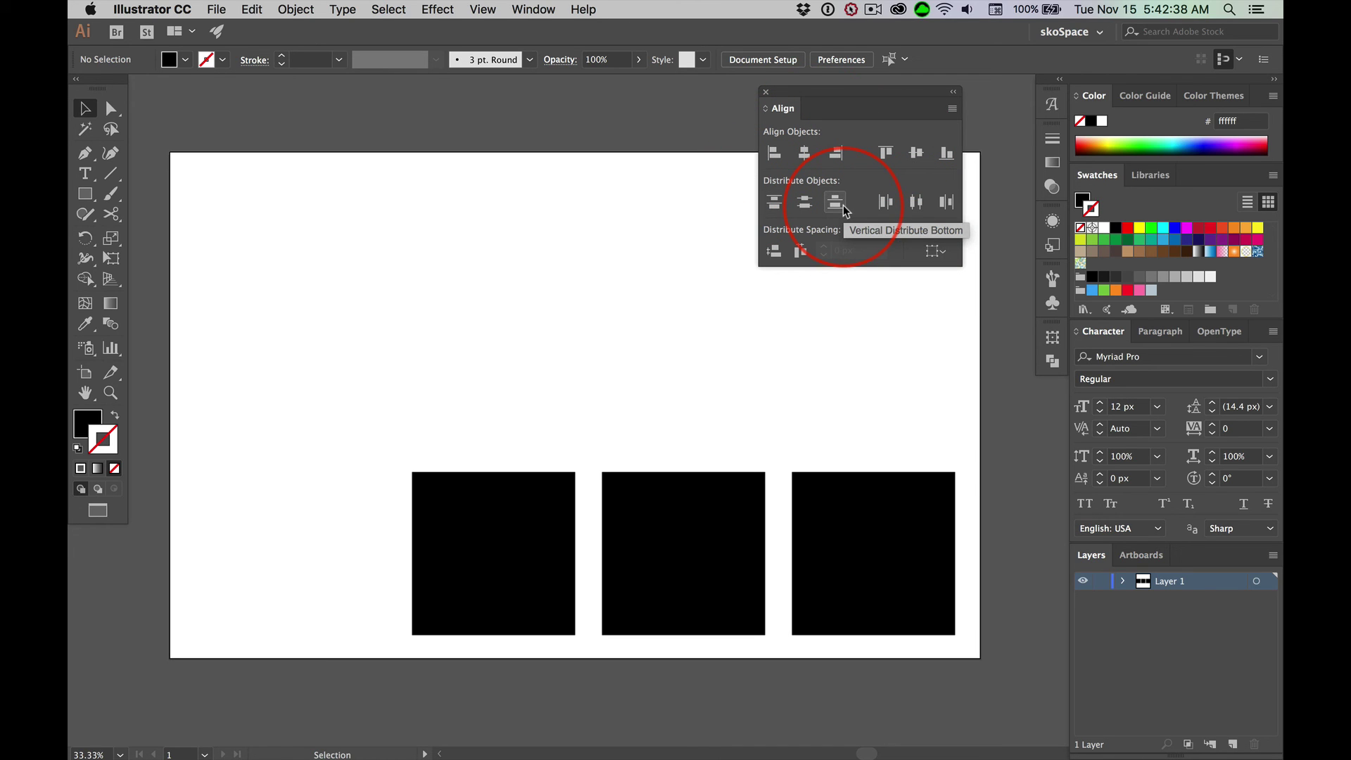
left_click(935, 251)
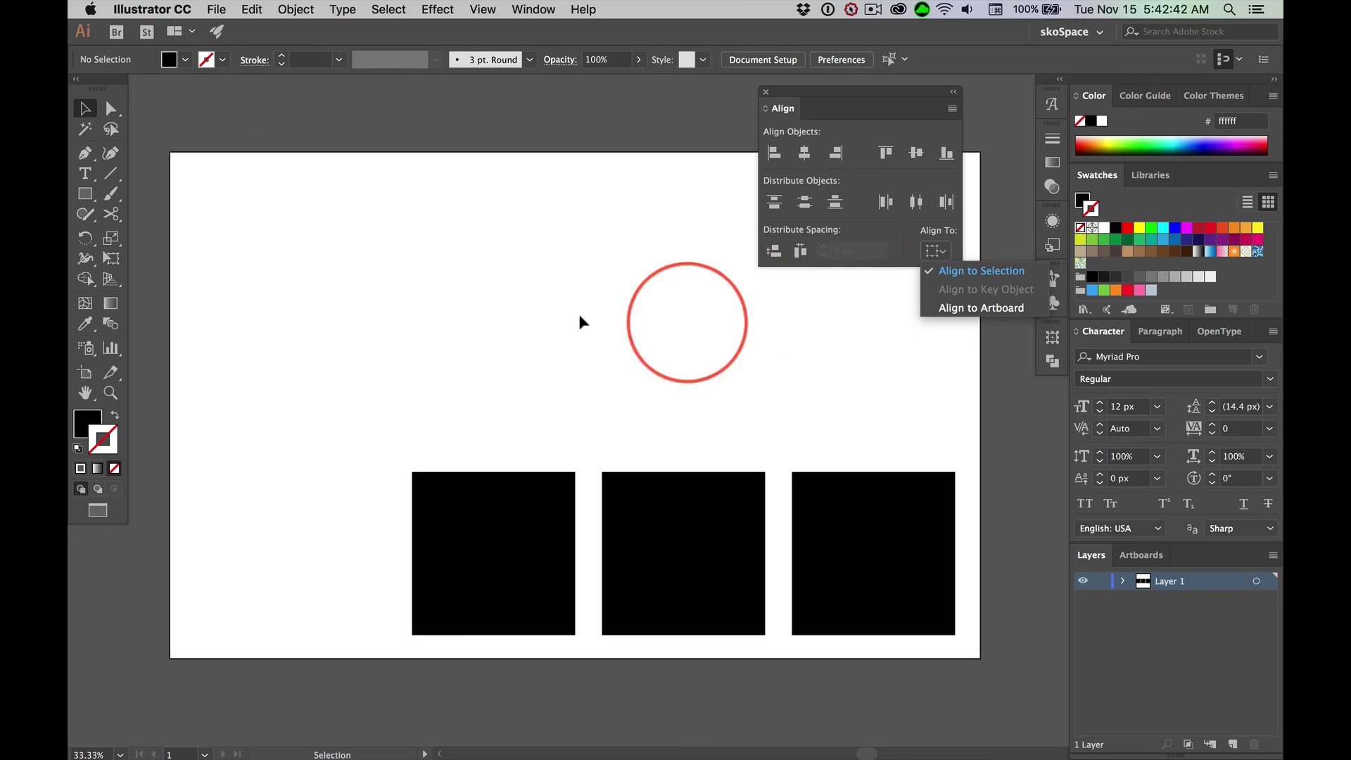
left_click(558, 313)
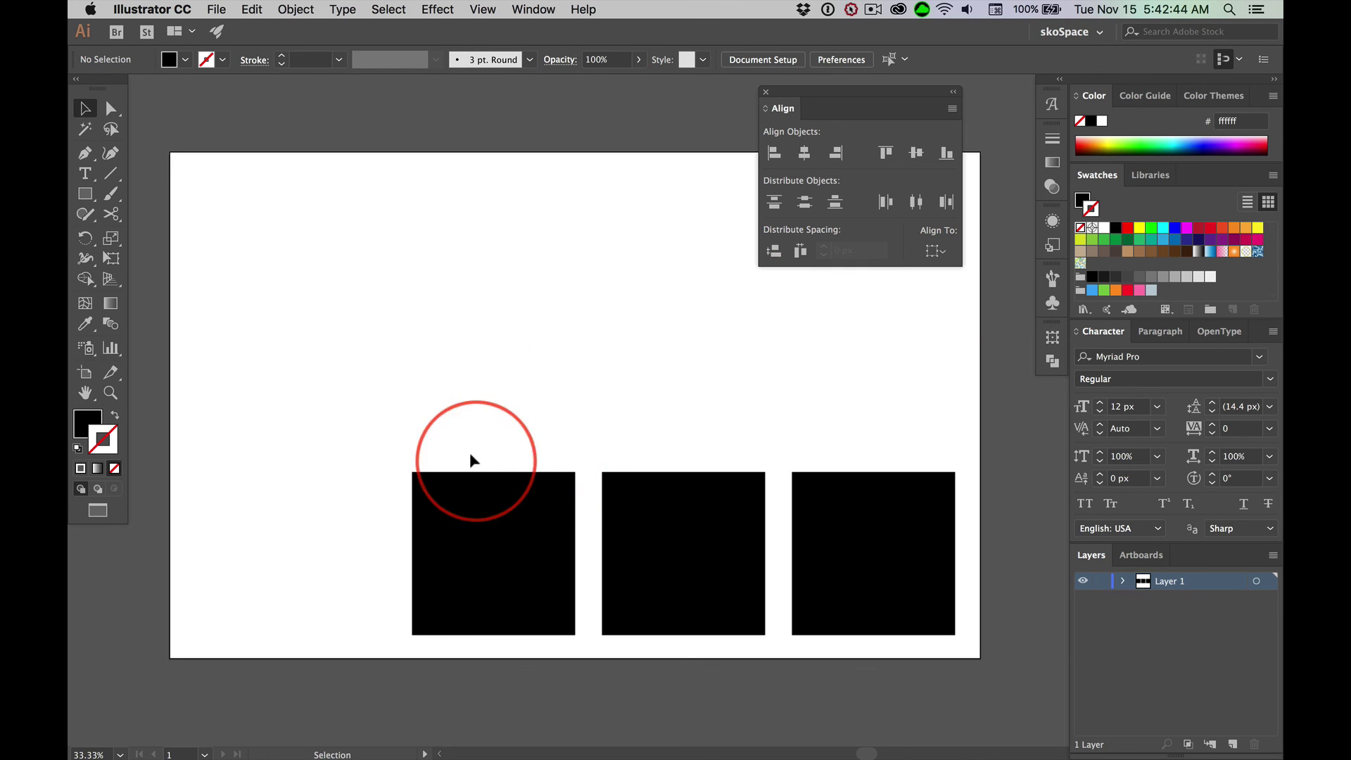